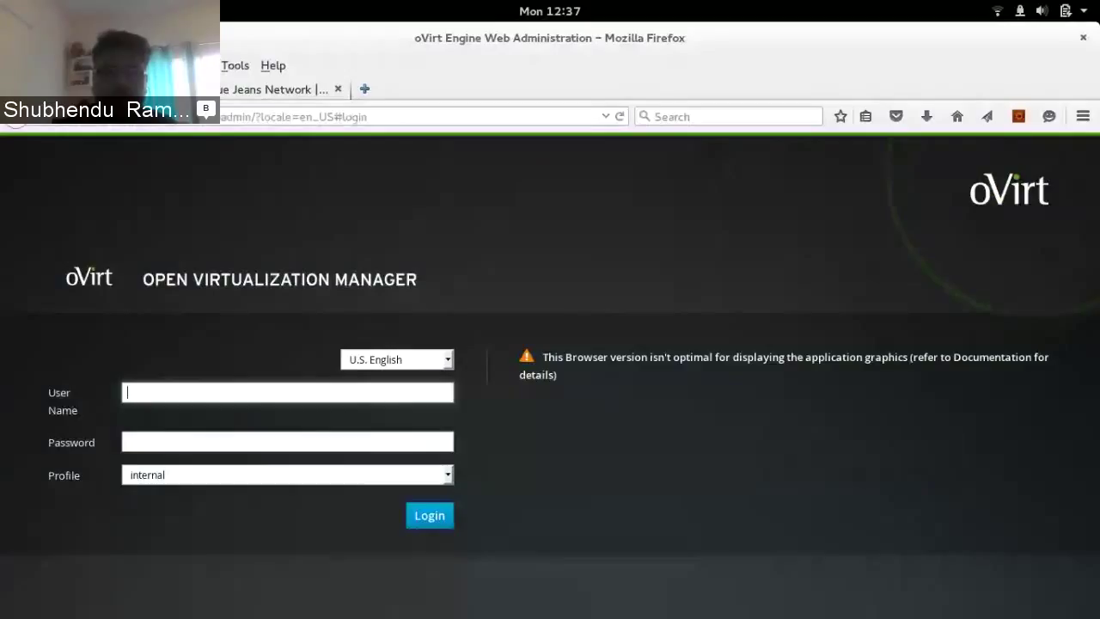
Log in to the administration portal as admin
text(admin)
key(Return)
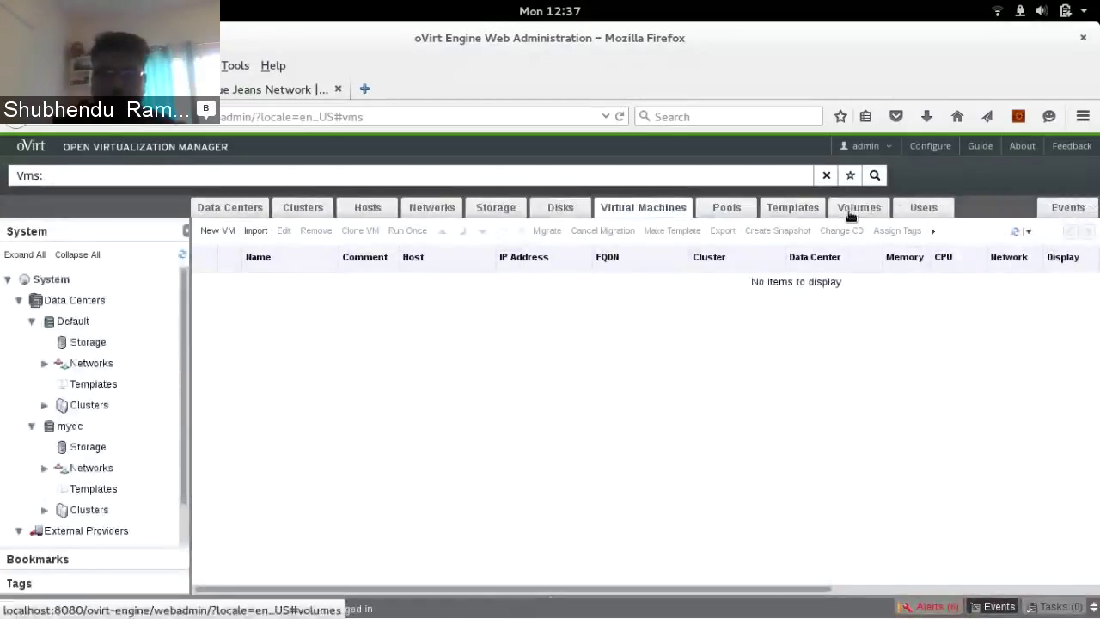
Open the Gluster Volumes list and select vol1 to show its general details
click(856, 209)
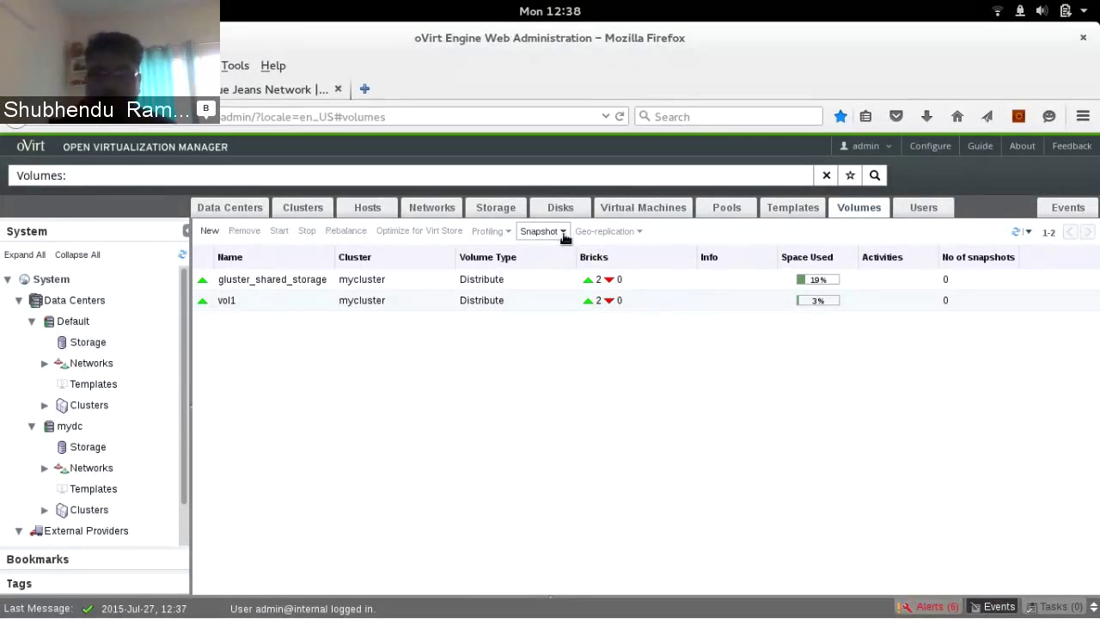
click(564, 235)
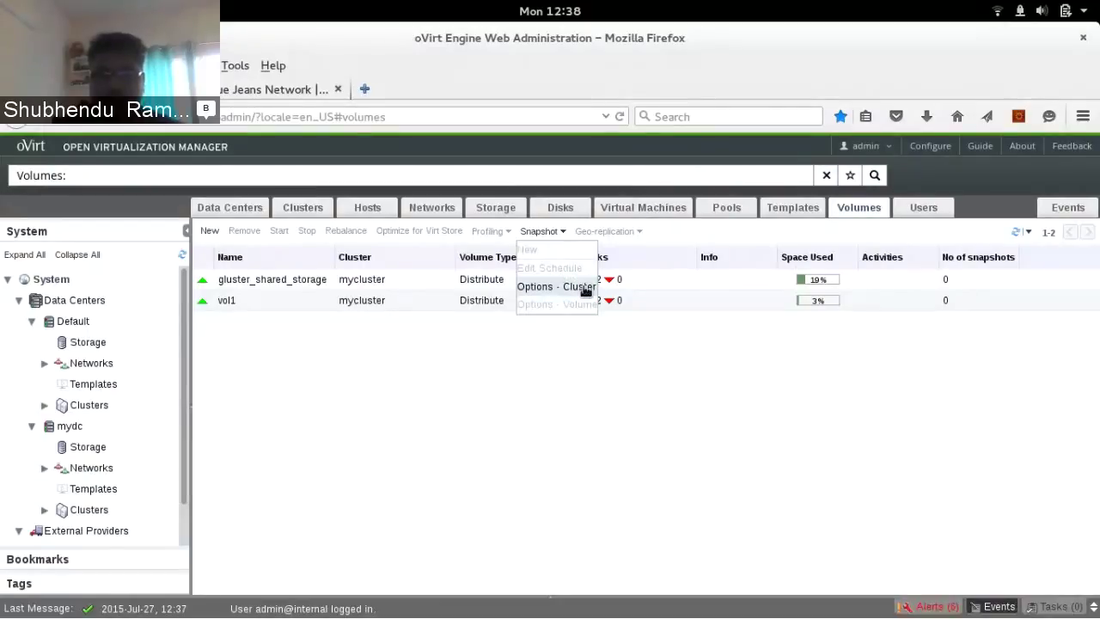
click(294, 362)
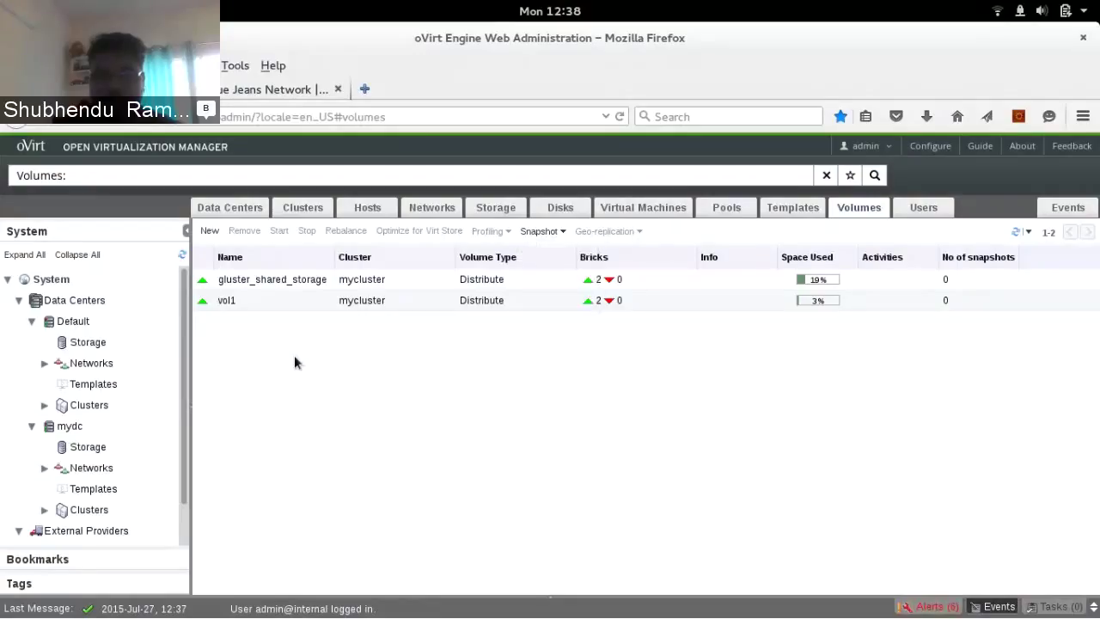
click(248, 301)
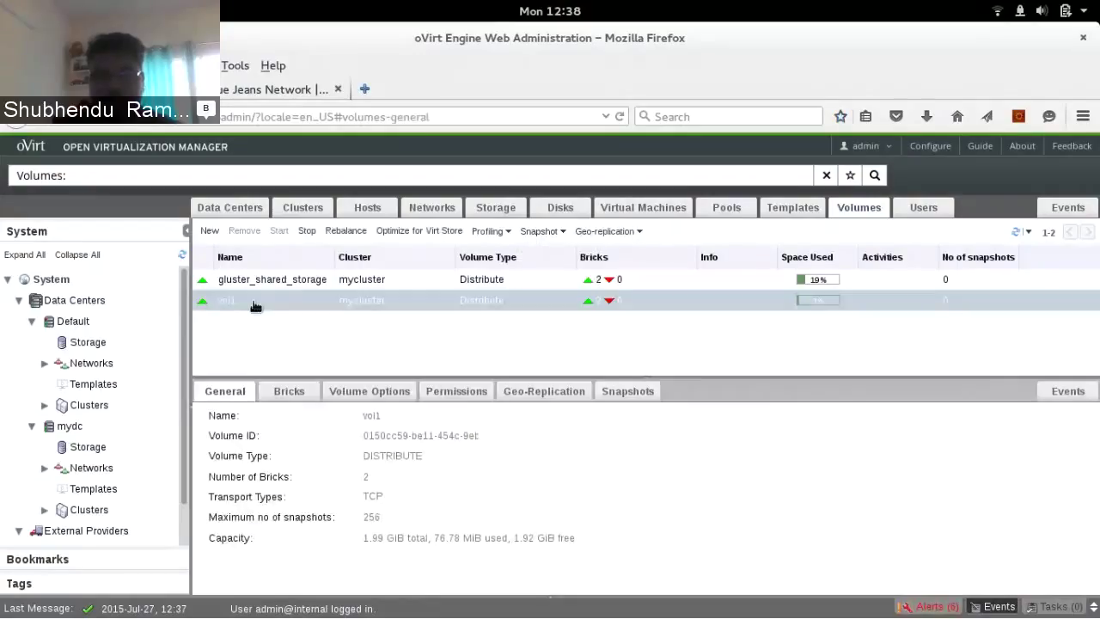
View vol1's empty Snapshots list and bring up its snapshot actions
click(615, 391)
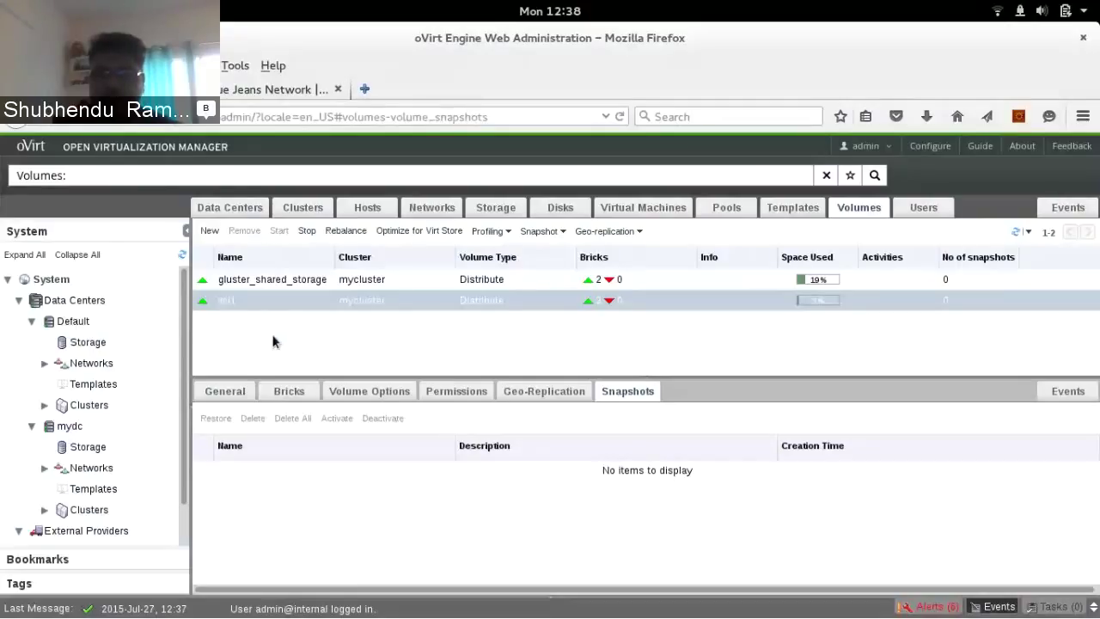
click(541, 231)
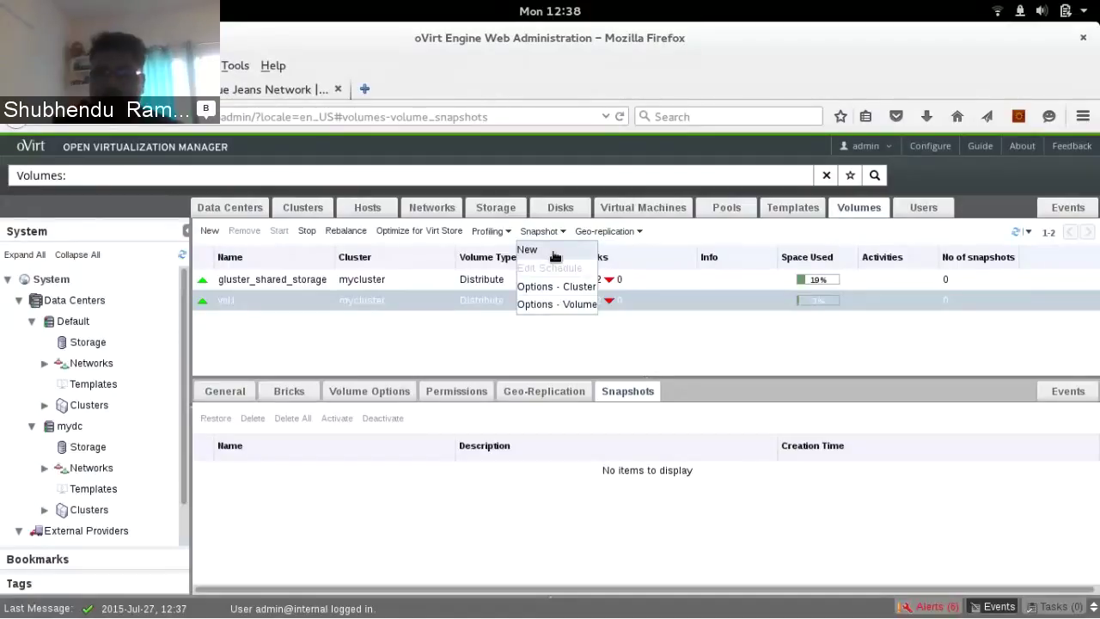
Create a vol1 snapshot with prefix 'test' and description 'this is test snapshot'
click(554, 253)
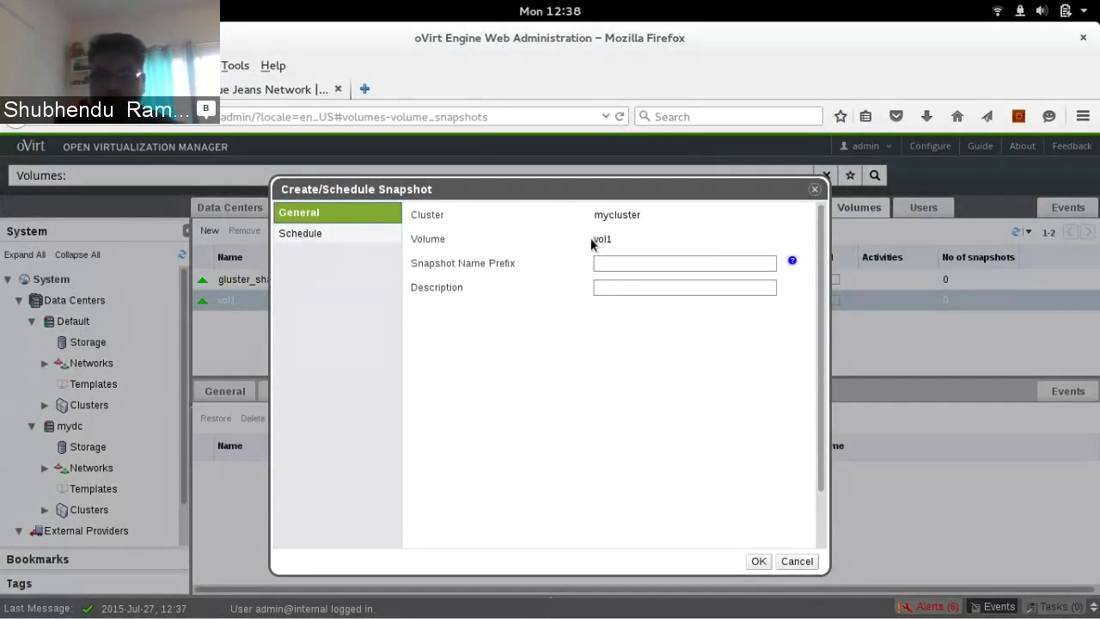
drag(594, 239, 634, 239)
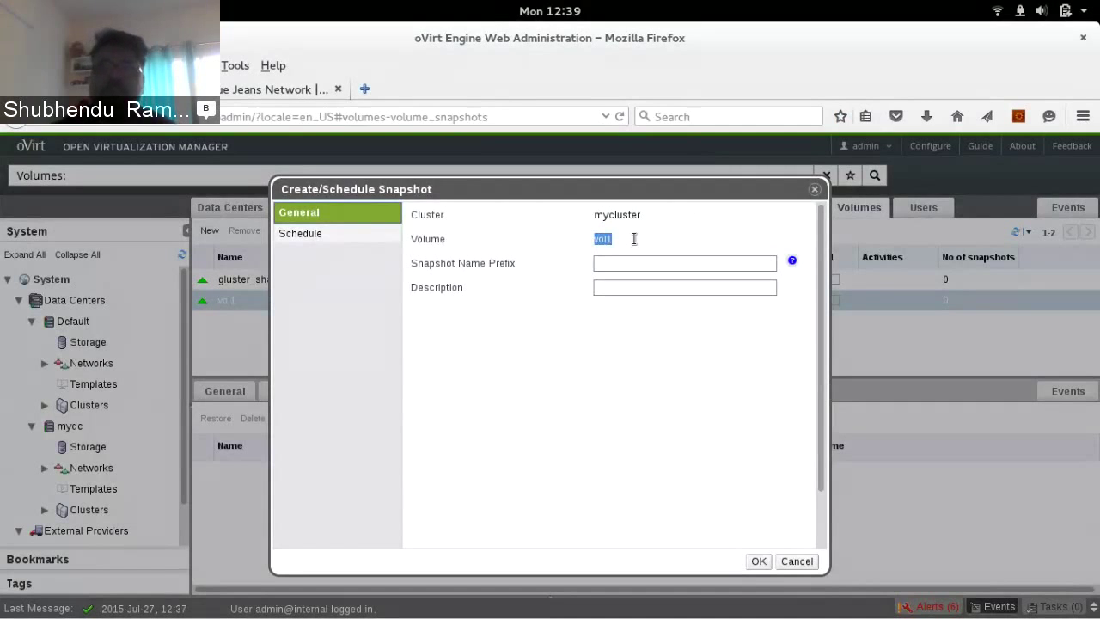
click(693, 262)
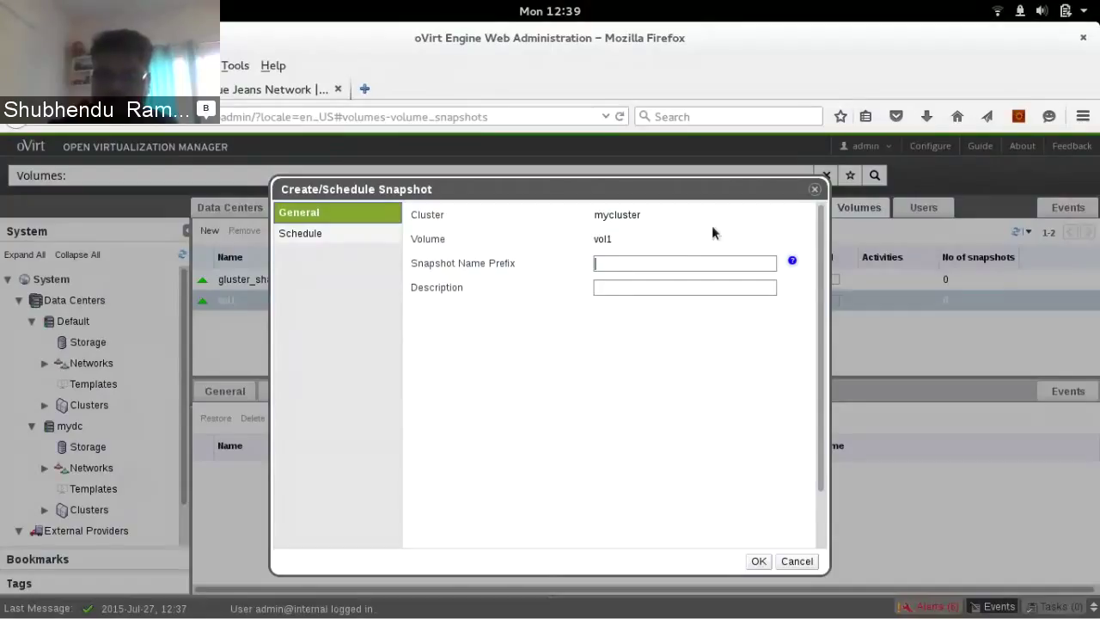
text(test)
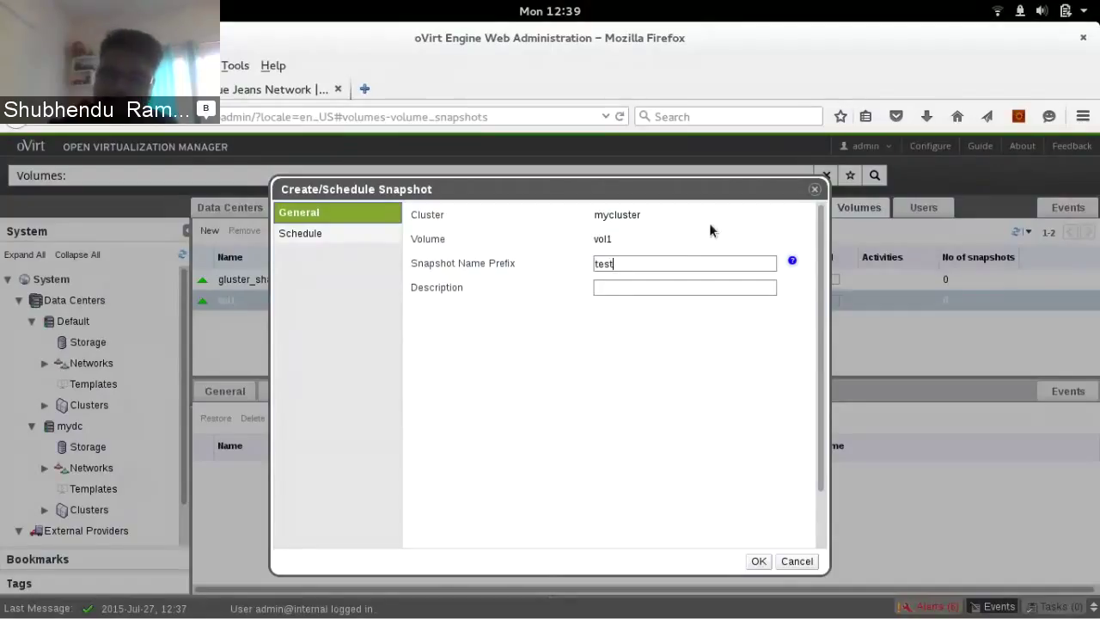
click(732, 286)
text(this is )
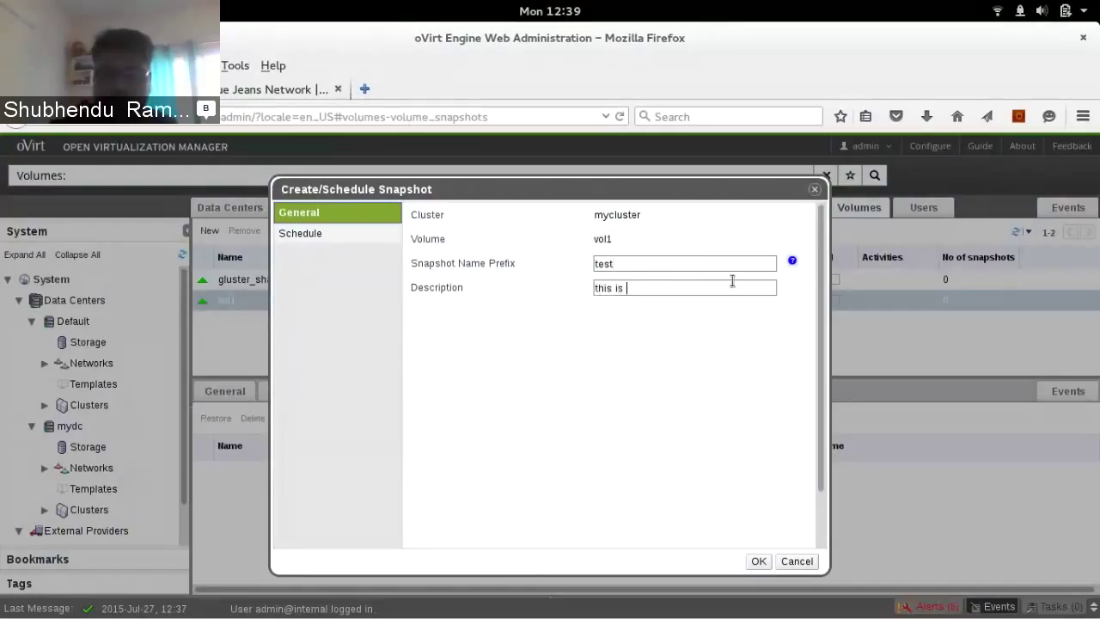
text(test snapshot)
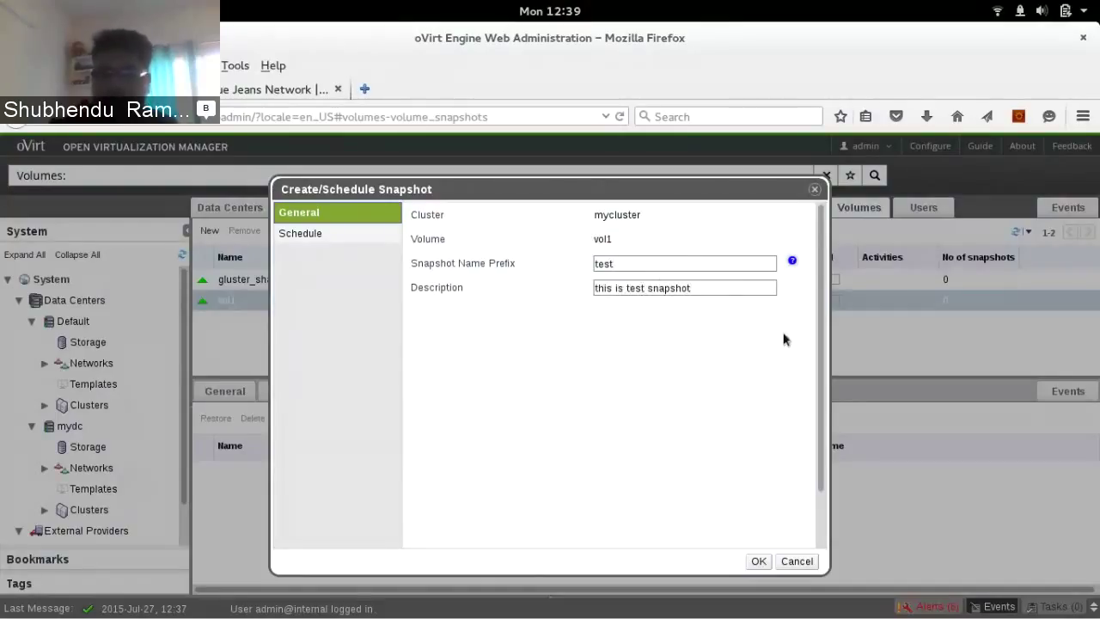
click(759, 561)
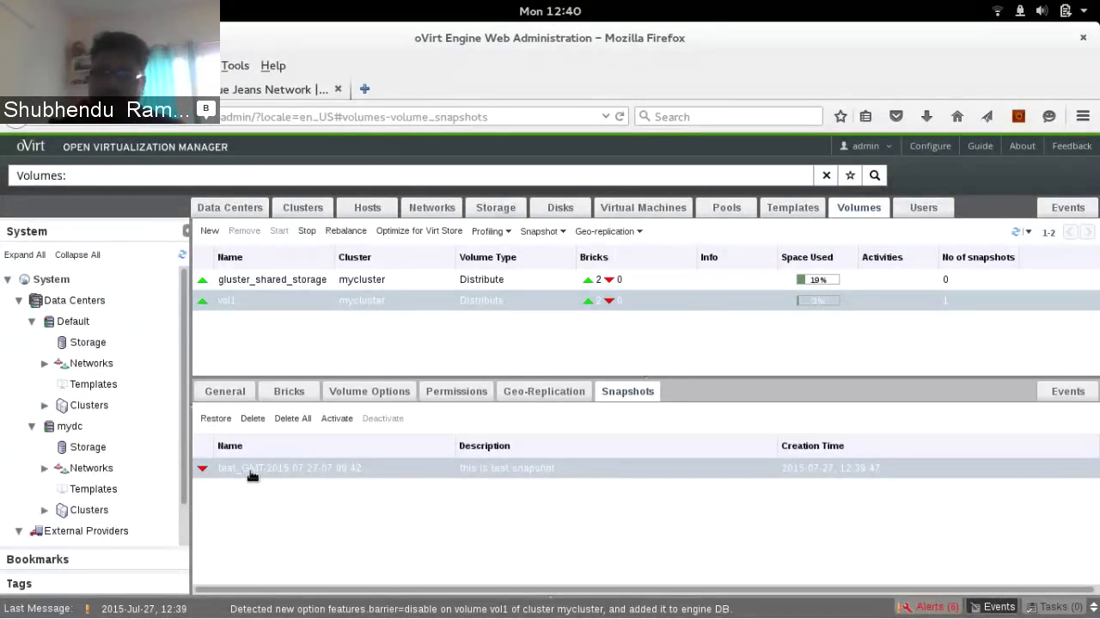
Request activation of the new snapshot test_GMT-2015.07.27-07.09.42
click(337, 418)
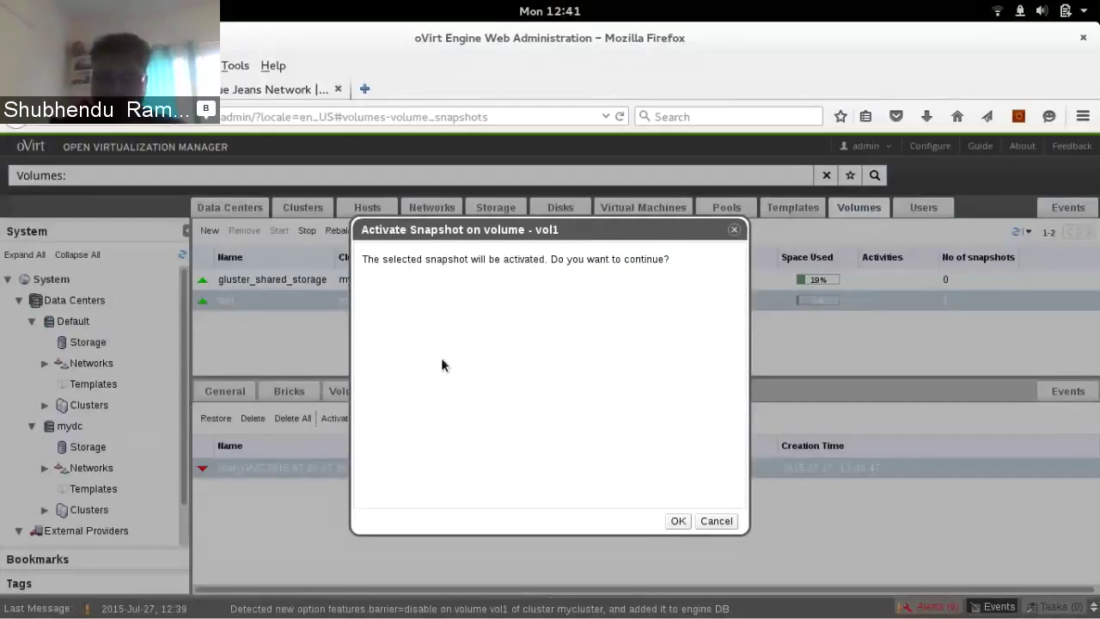
Confirm activating the test snapshot, then request its removal
click(679, 522)
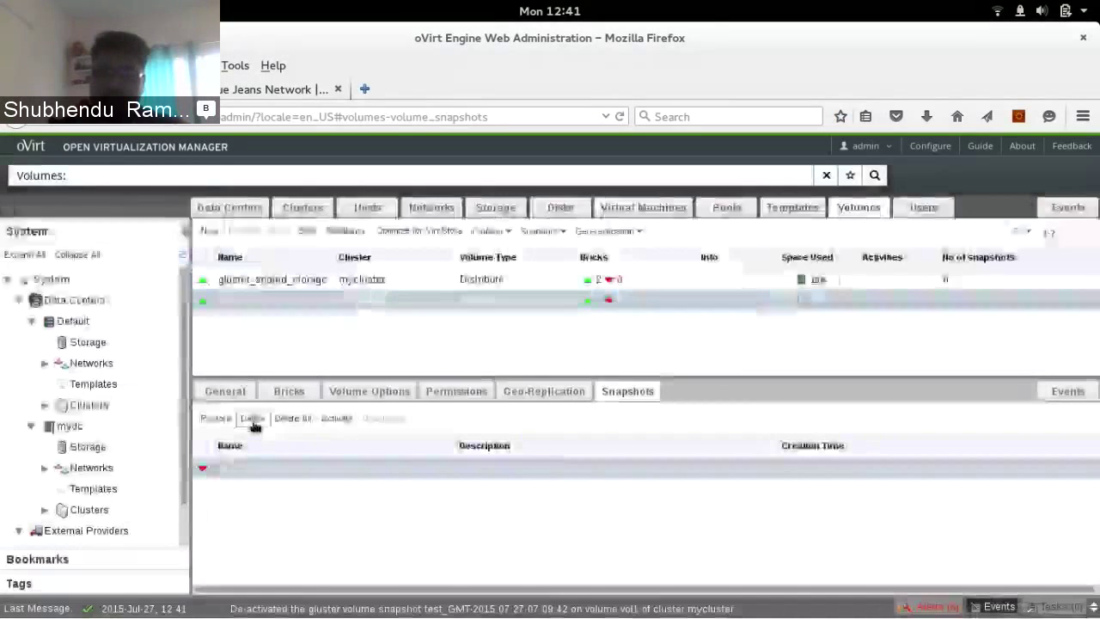
click(253, 417)
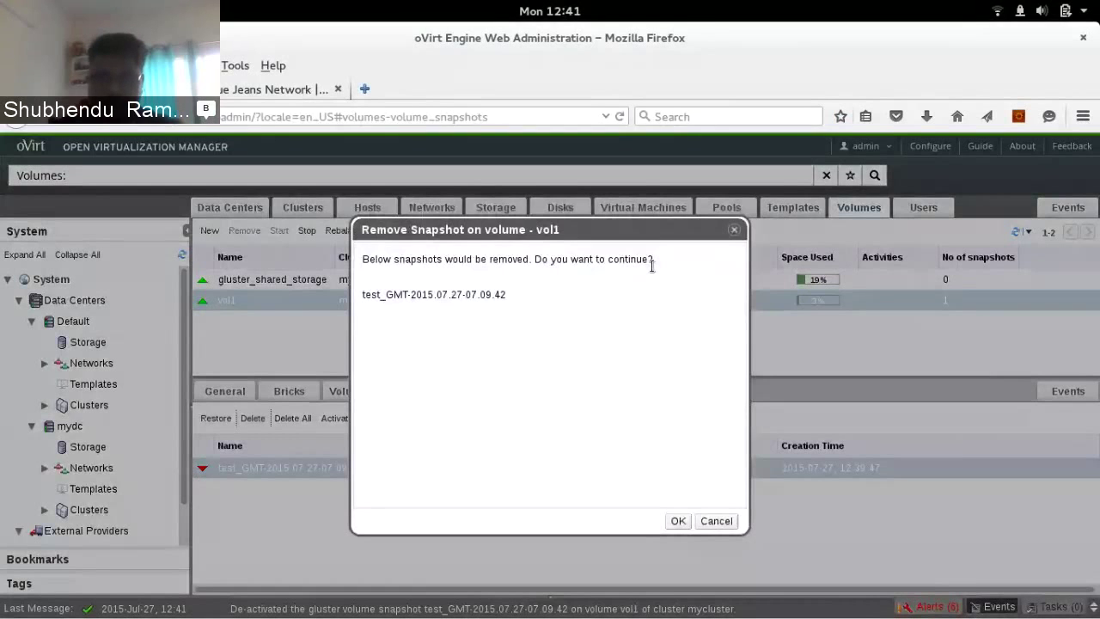
Cancel removing the test snapshot and reopen vol1's snapshot actions
click(716, 521)
click(541, 231)
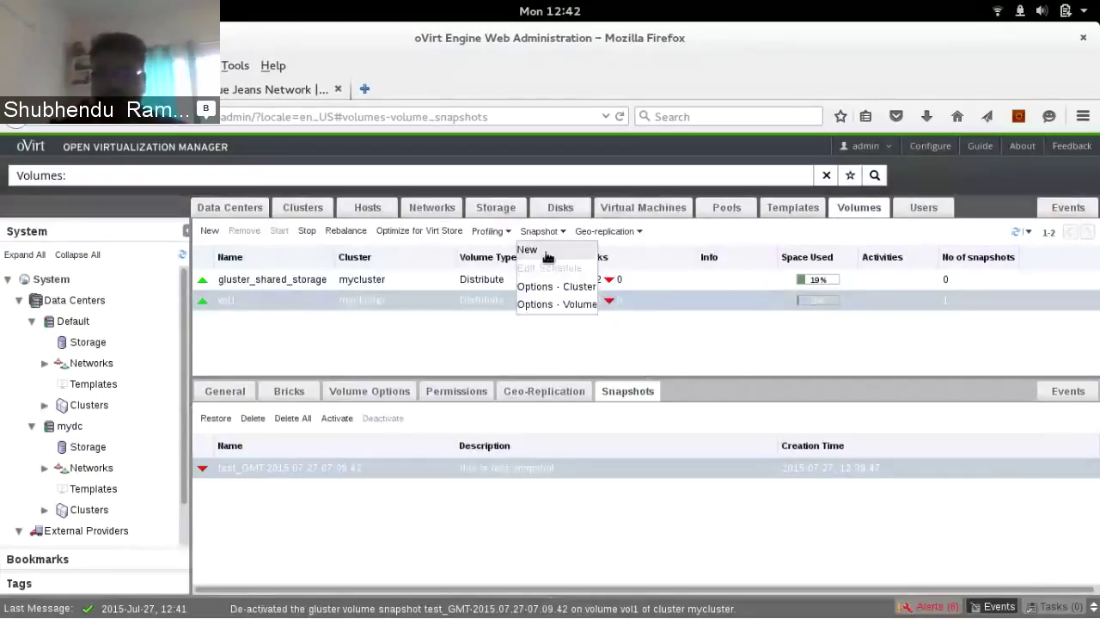
Start another vol1 snapshot with prefix test and description 'this is a test snapshot'
click(547, 257)
click(635, 214)
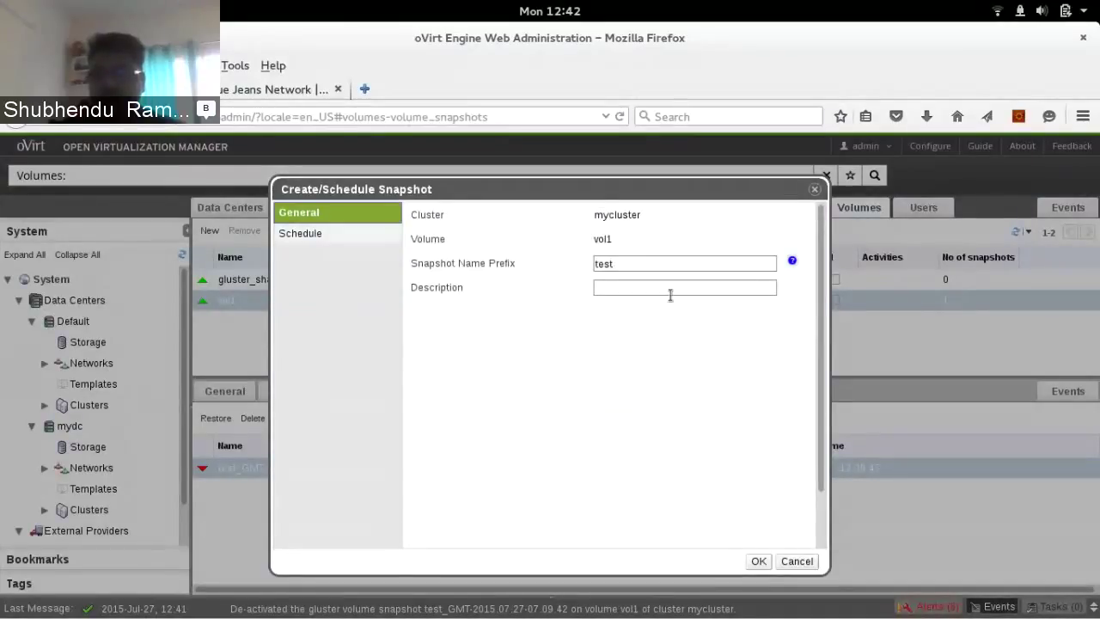
click(671, 293)
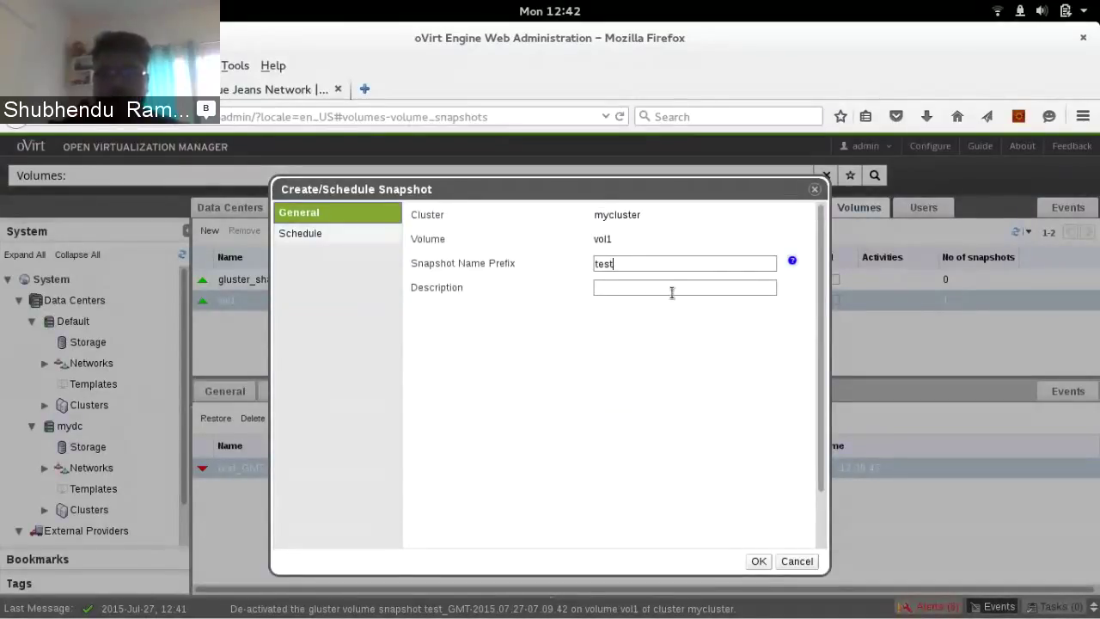
text(this is )
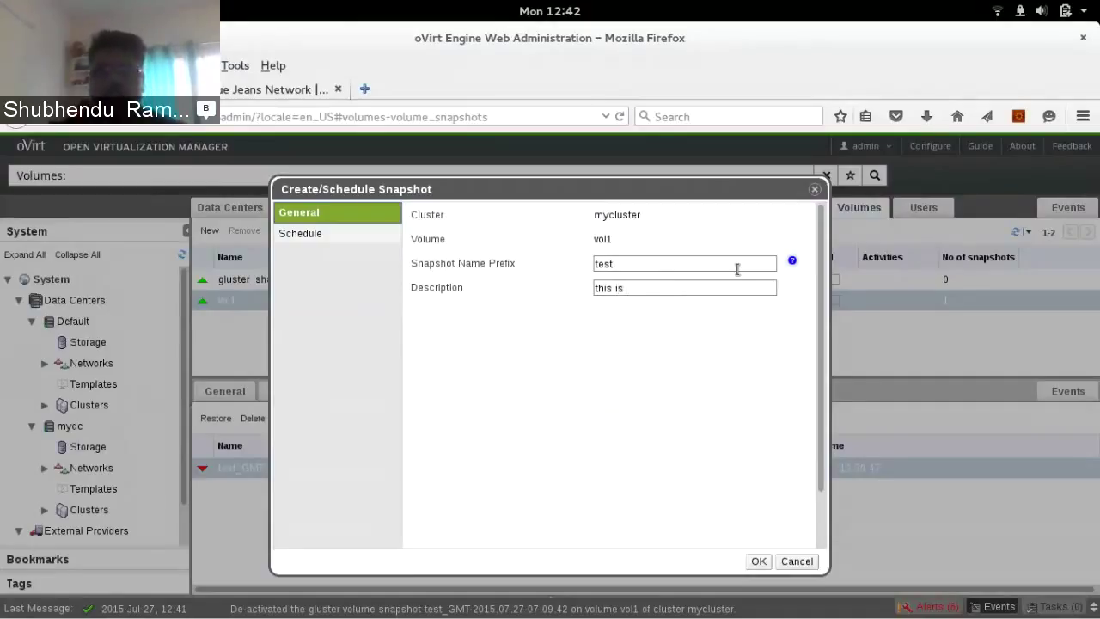
text(a te)
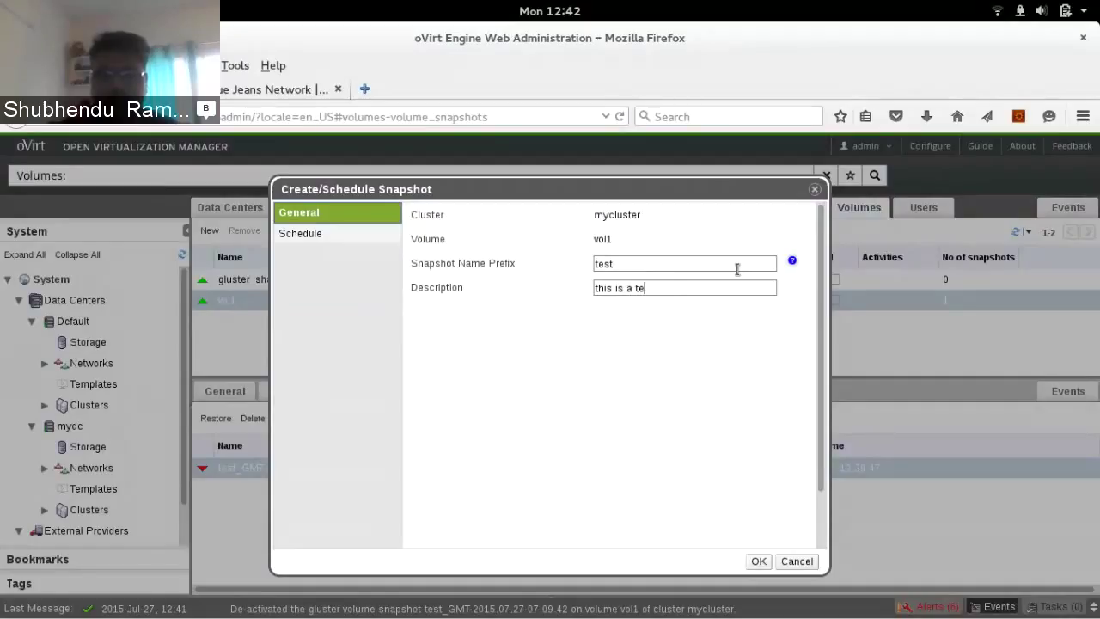
text(st sna)
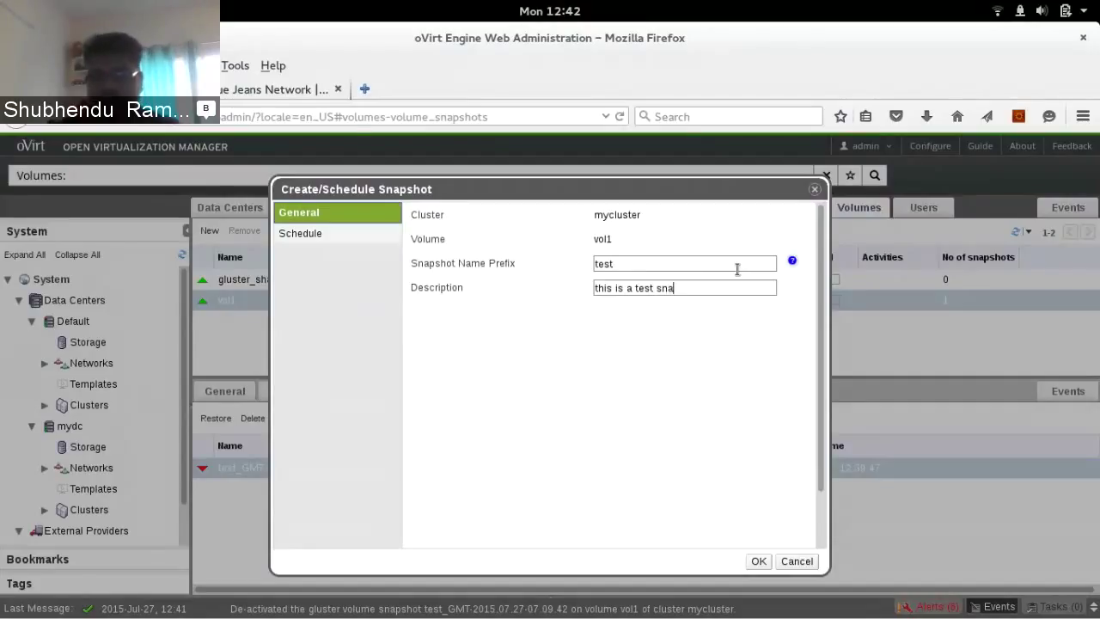
text(pshot)
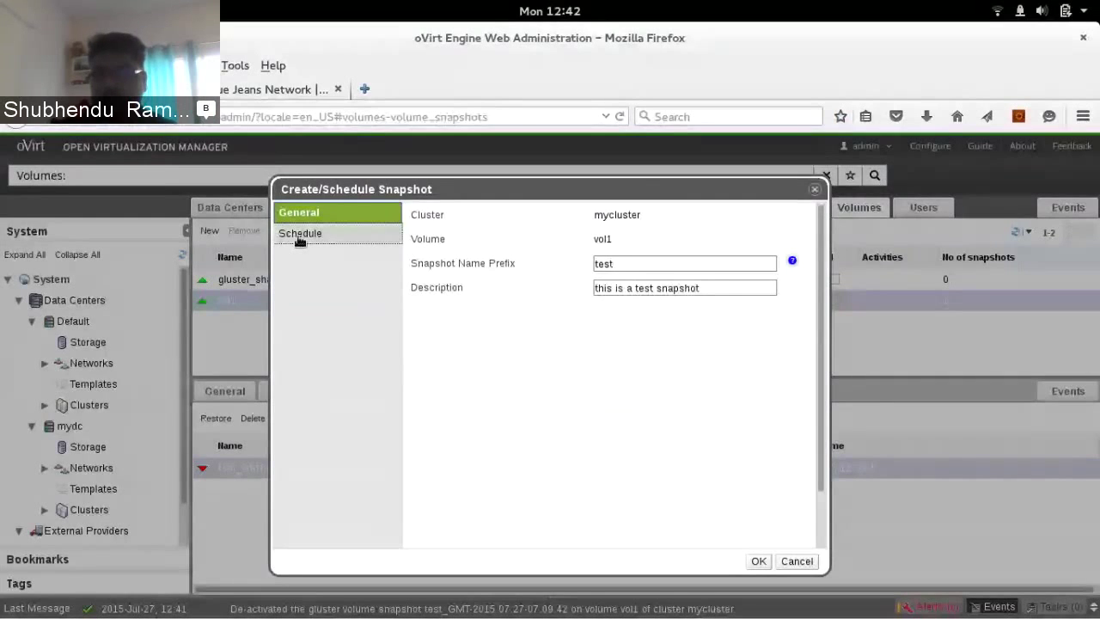
Schedule snapshots with Minute recurrence, 5-minute interval, and Asia/Calcutta (GMT+05:30) time zone
click(300, 235)
click(644, 216)
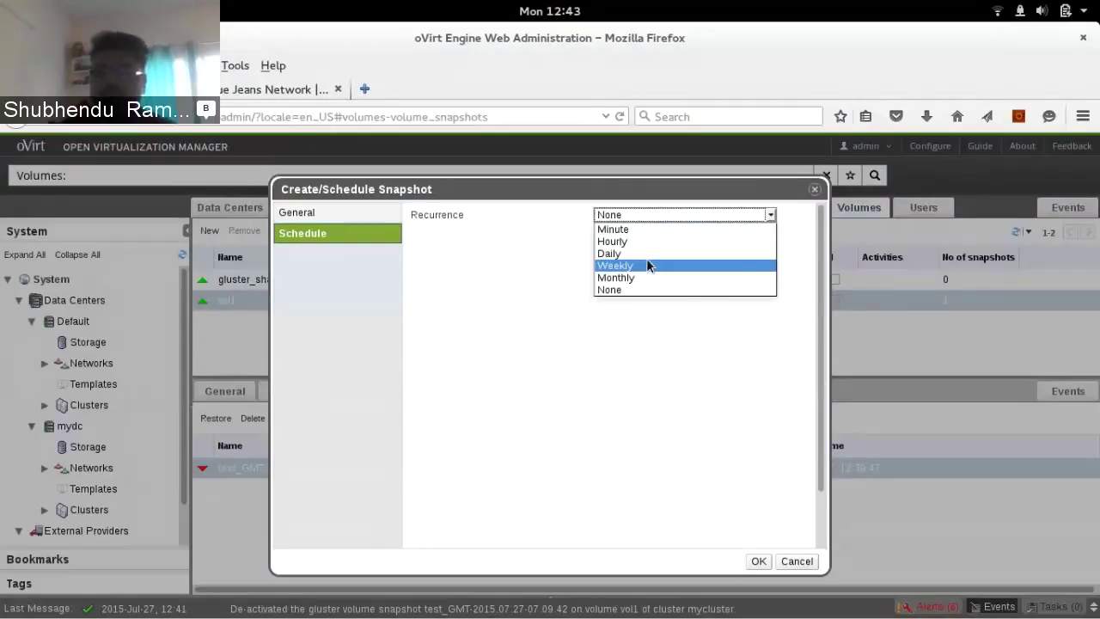
click(613, 229)
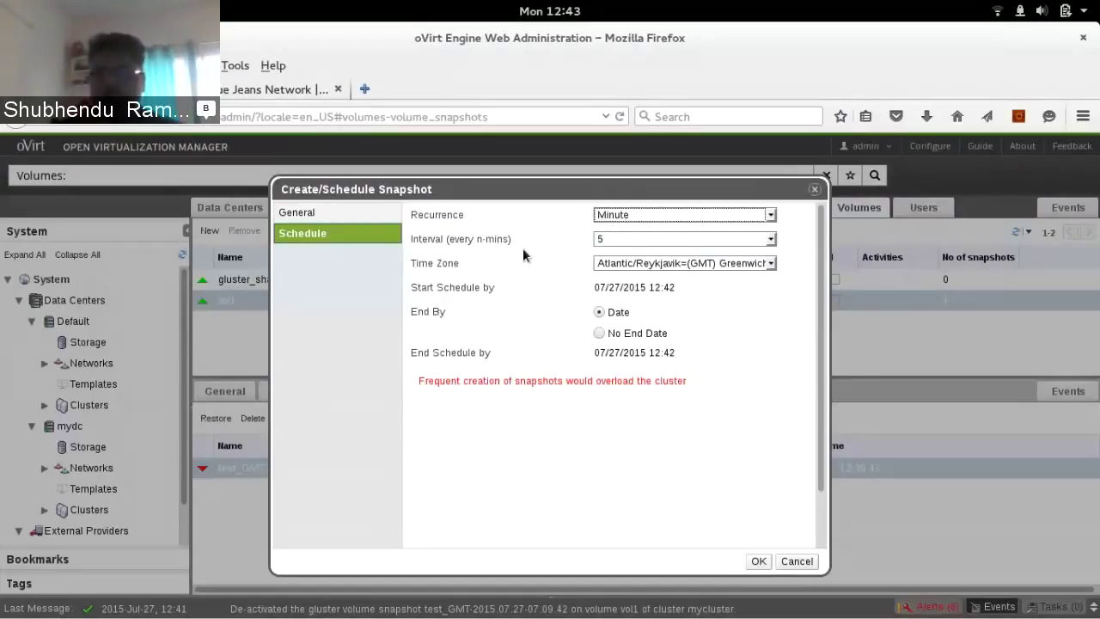
click(612, 240)
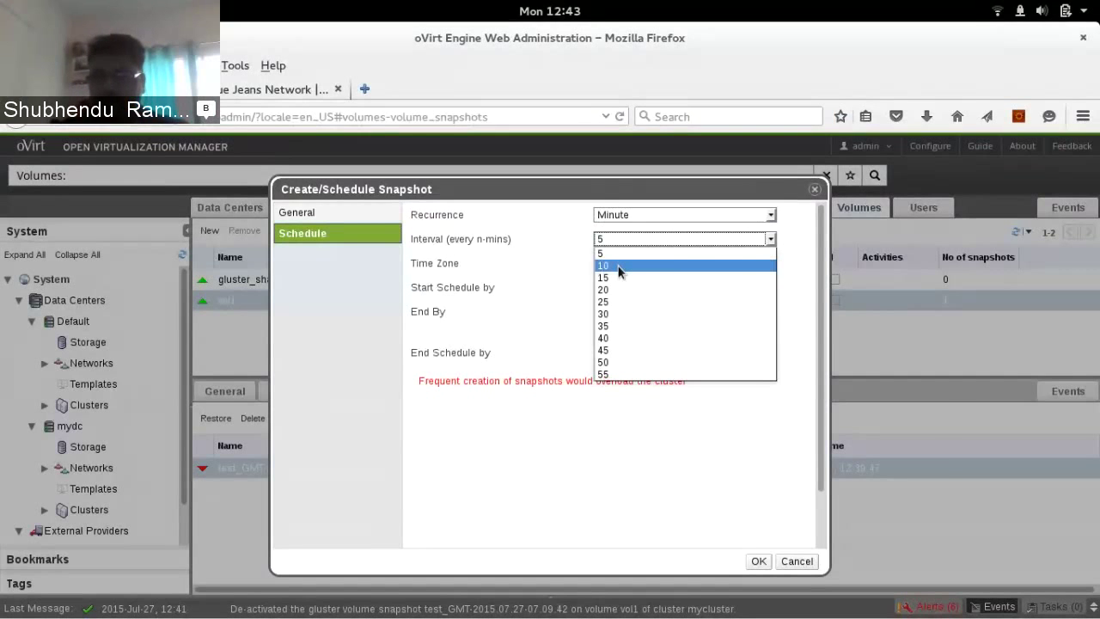
click(758, 263)
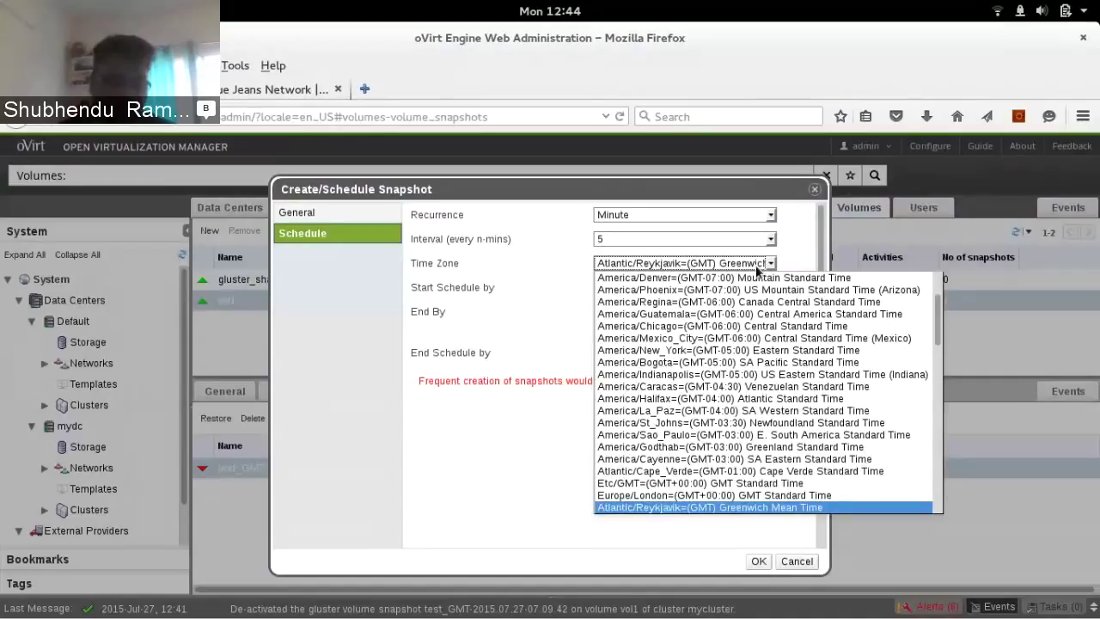
scroll(756, 361, down, 5)
click(688, 276)
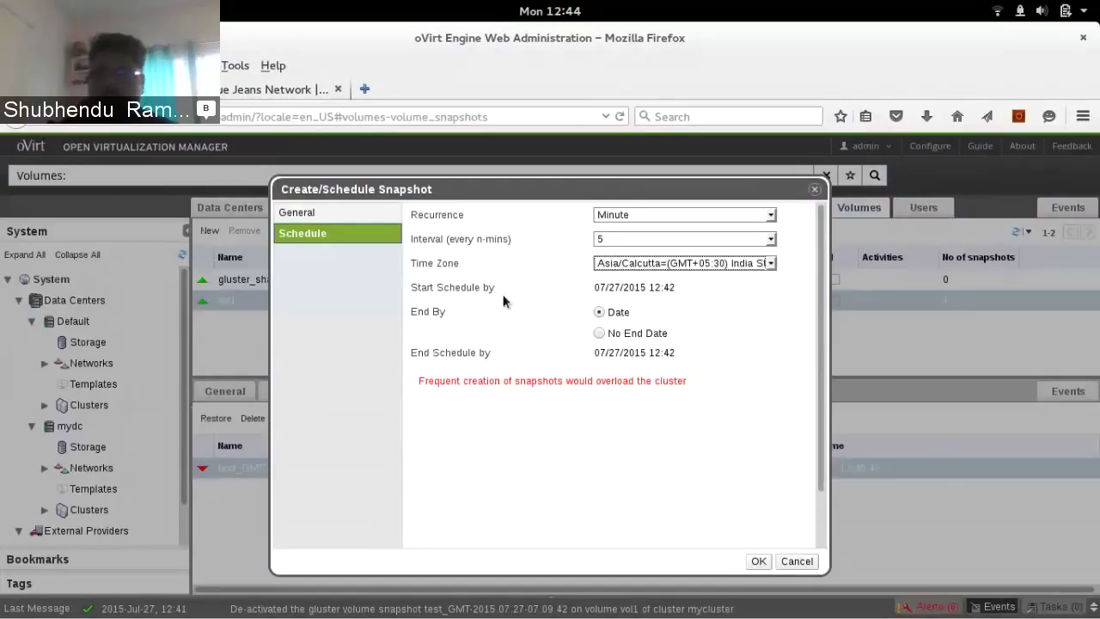
click(643, 289)
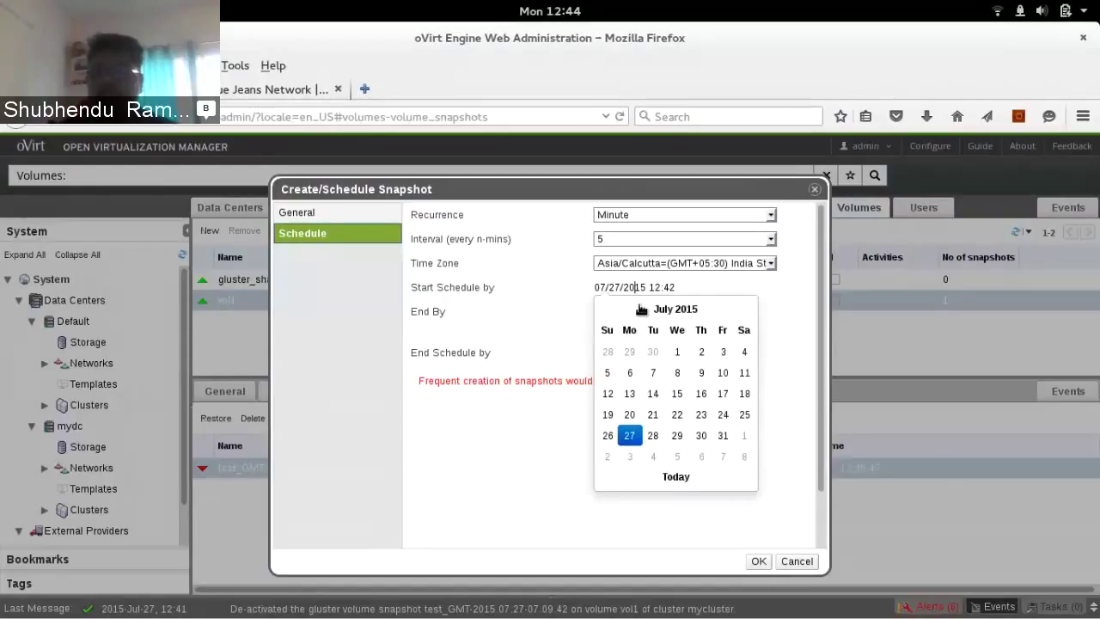
Make the schedule recur Hourly from 07/30/2015 13:40 until 08/28/2015 12:40
click(679, 438)
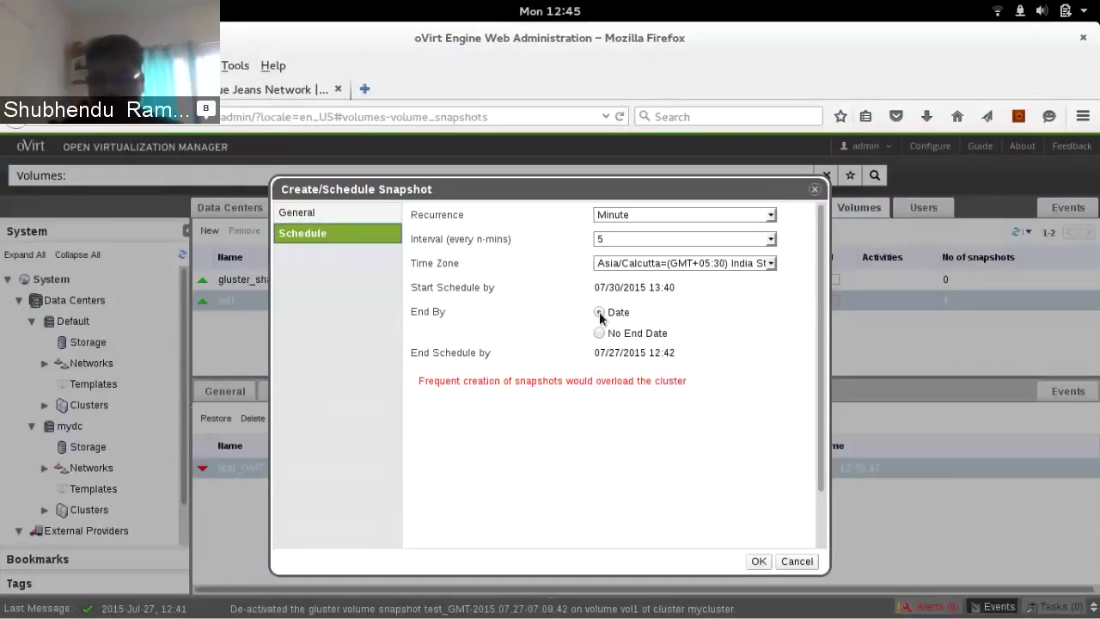
click(635, 352)
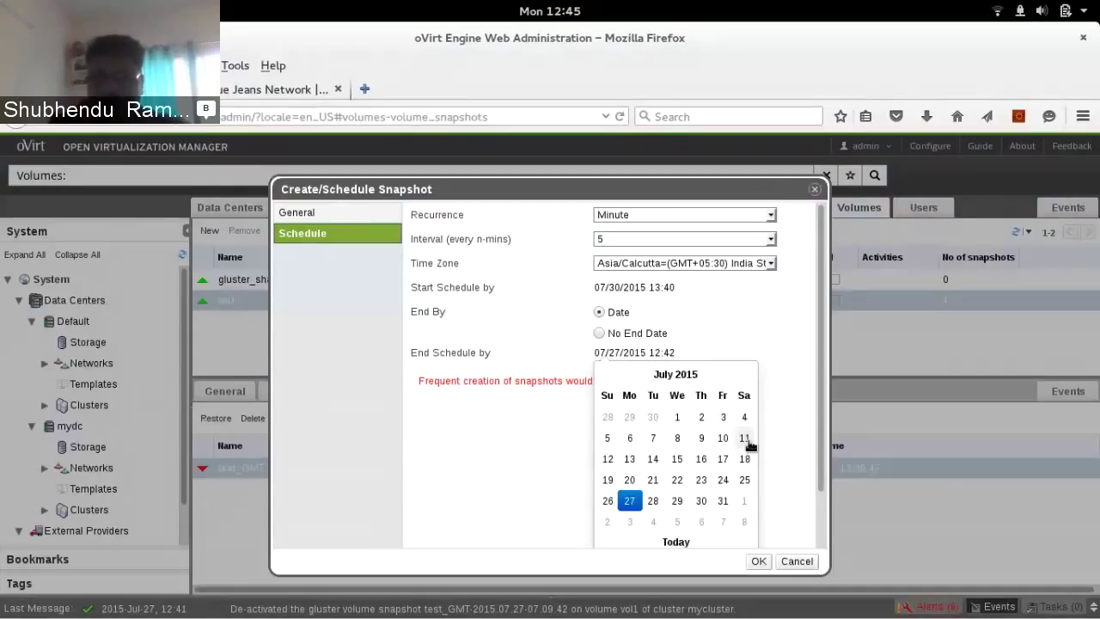
click(746, 439)
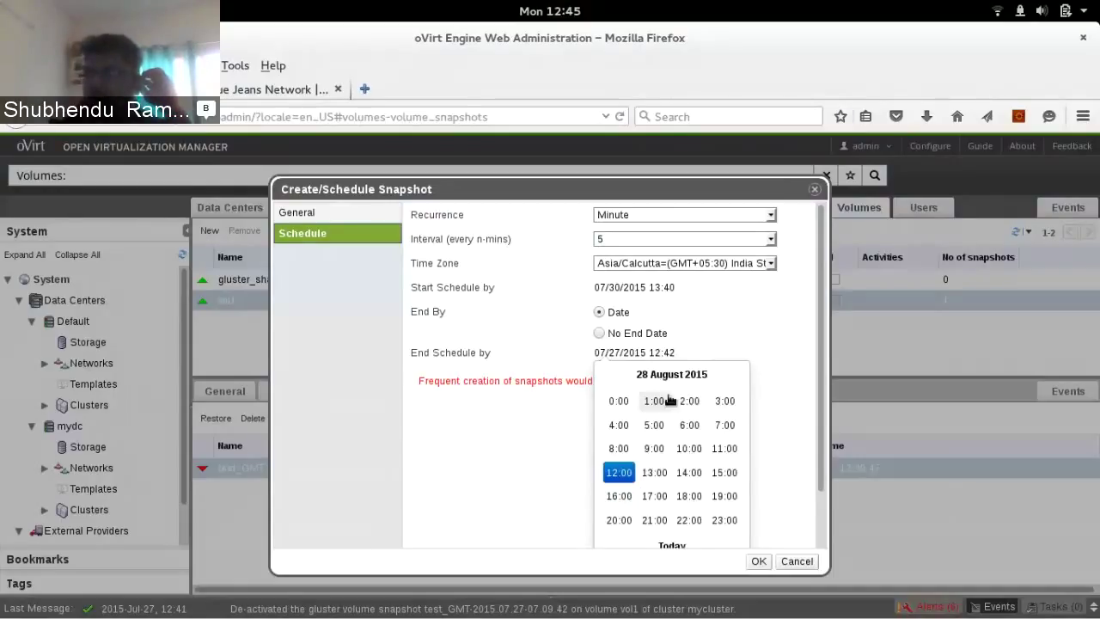
click(600, 347)
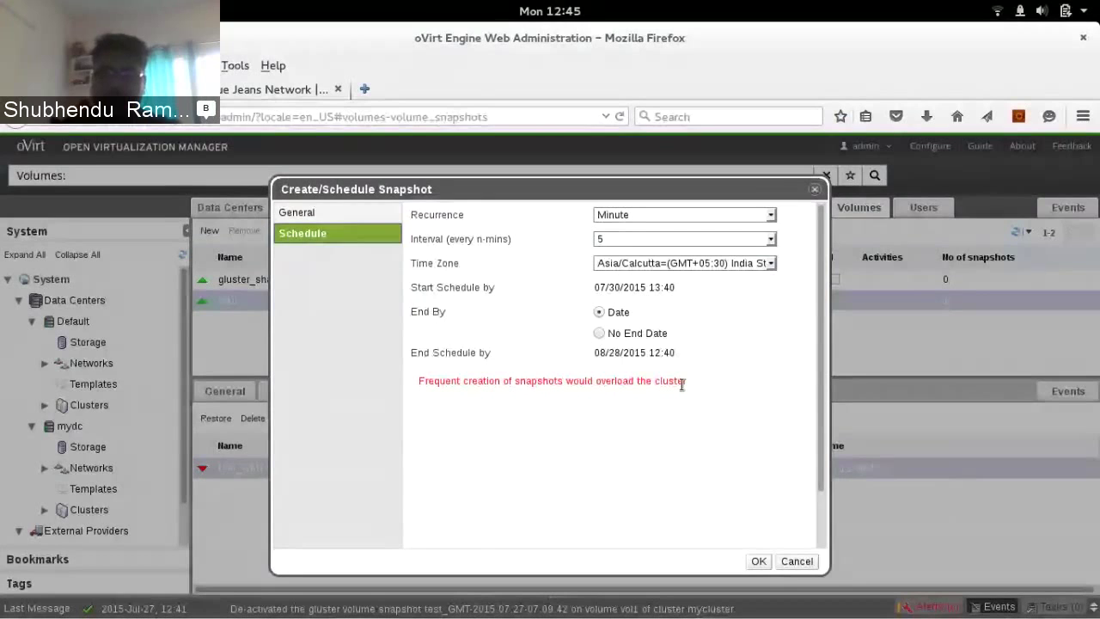
click(719, 215)
click(719, 217)
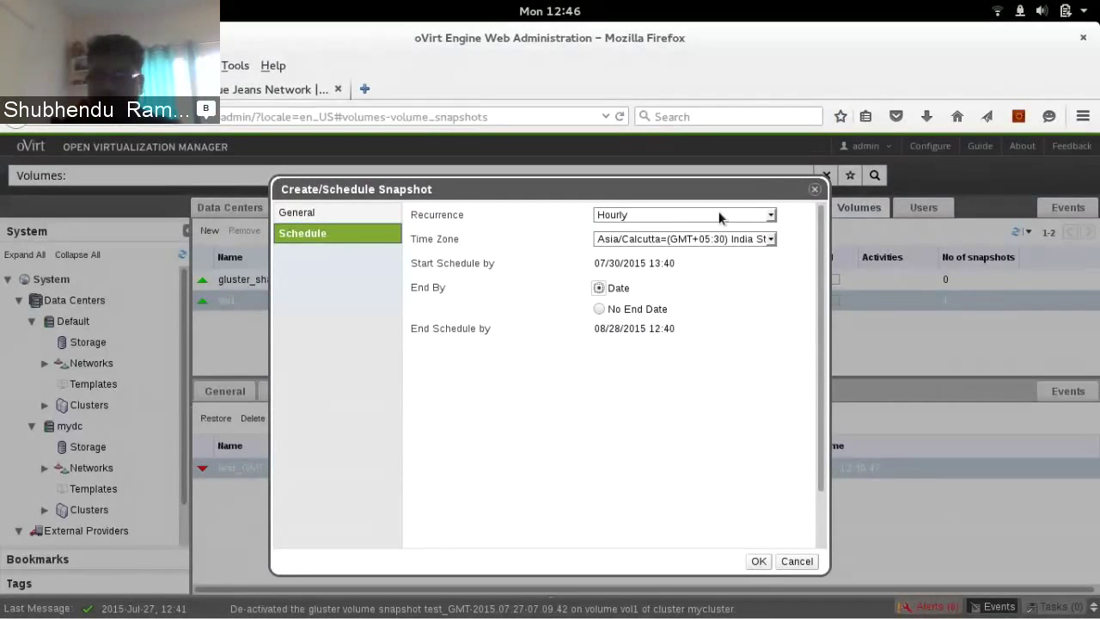
Change the snapshot schedule recurrence from Hourly to Daily, executing at 22:00
key(Down)
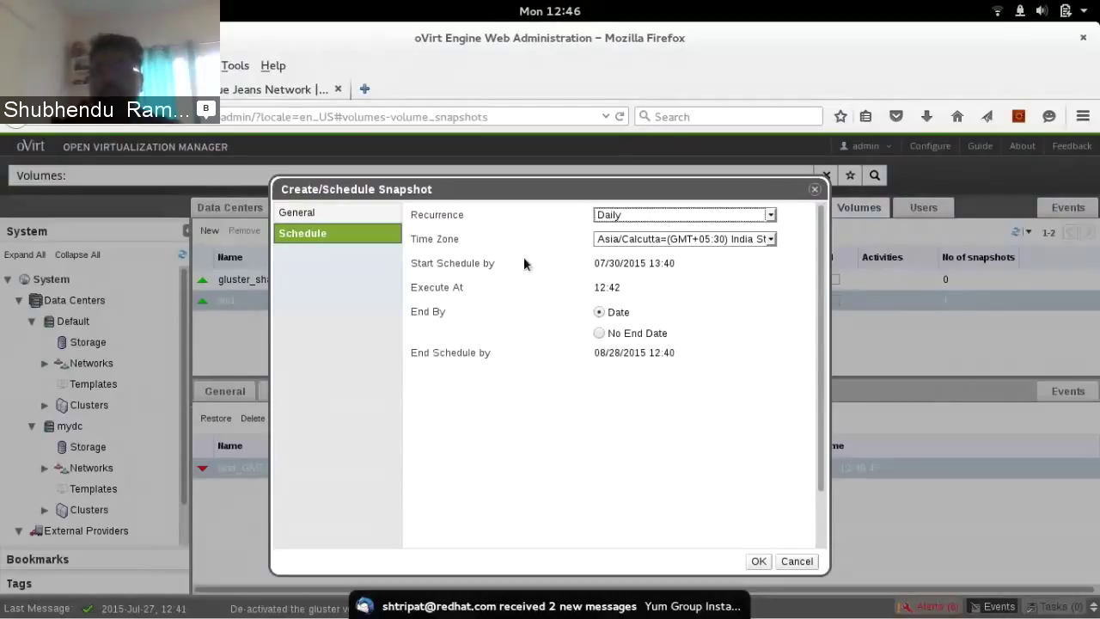
triple_click(525, 287)
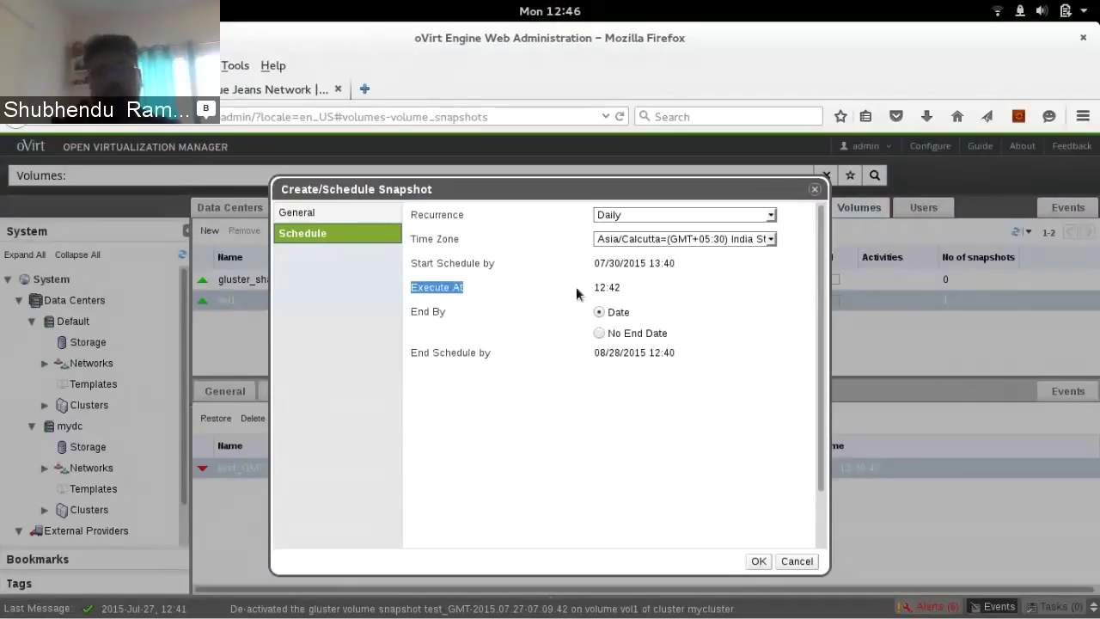
click(613, 287)
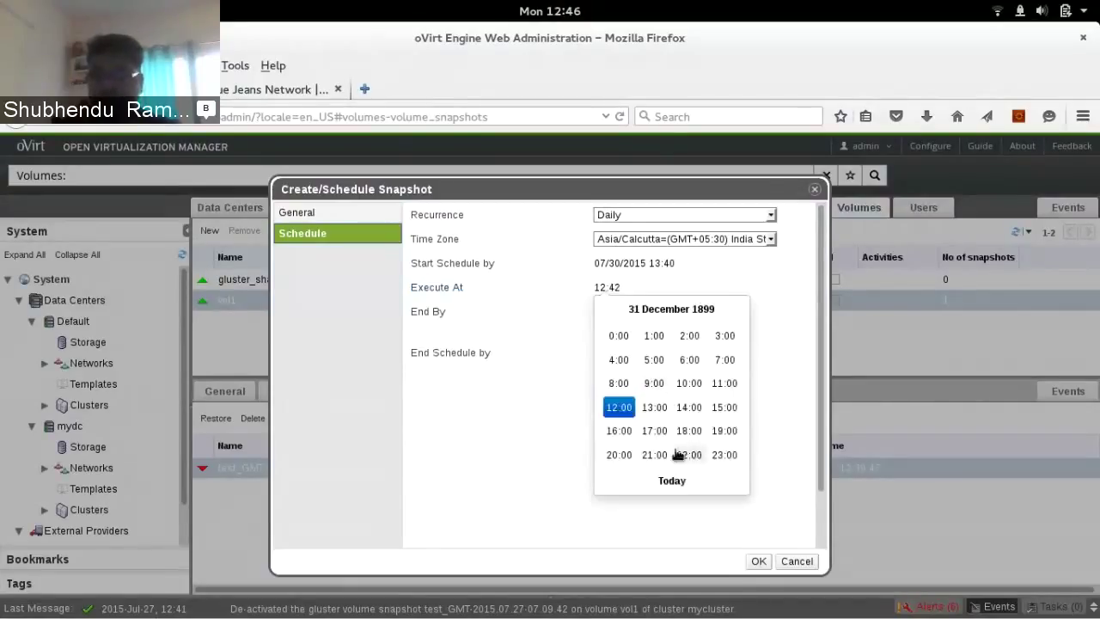
click(693, 451)
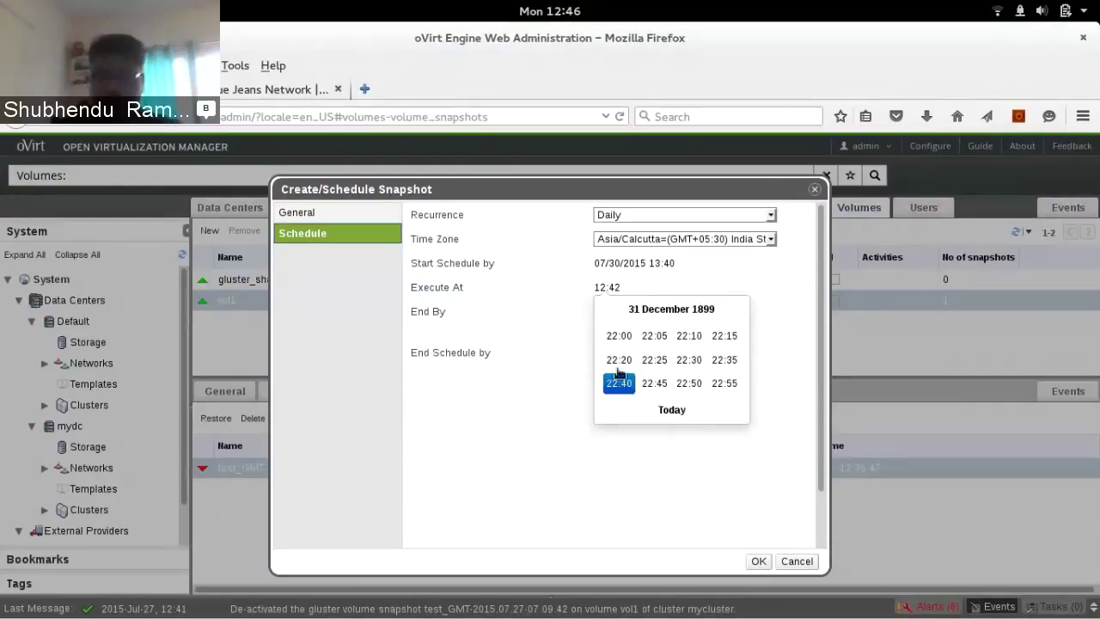
click(617, 337)
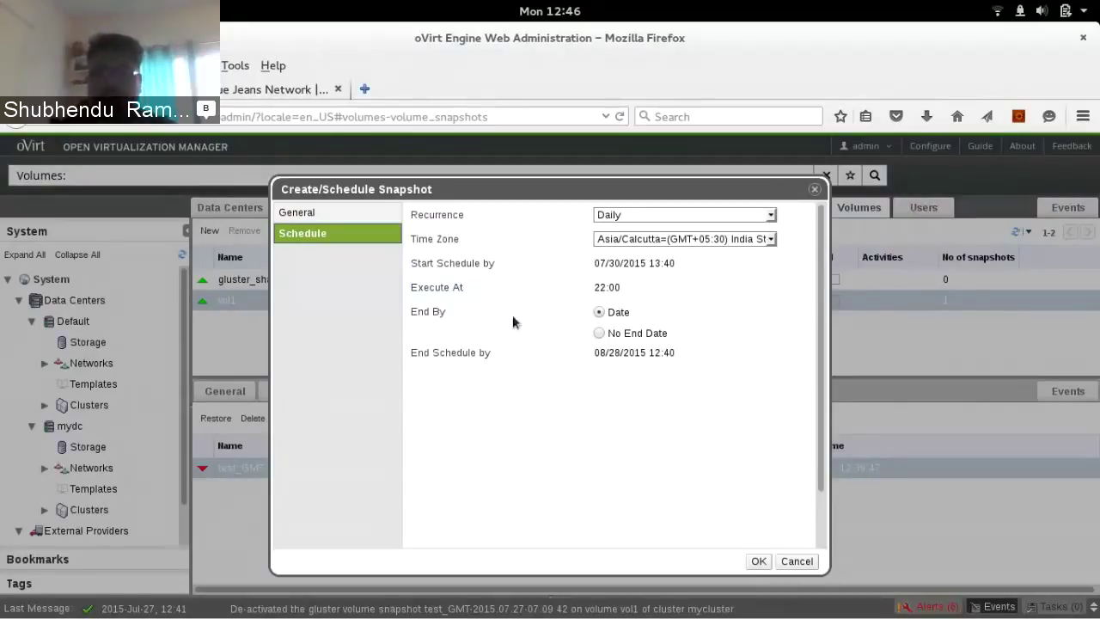
Make the schedule Weekly on Sunday and Friday at 22:00, then reopen the Recurrence list
click(667, 214)
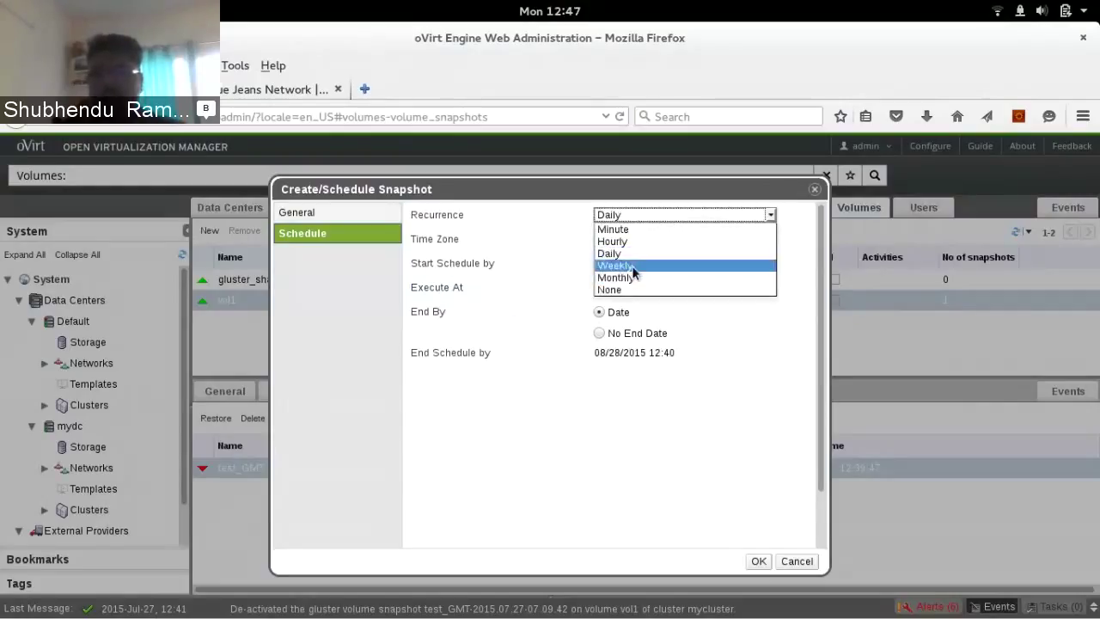
click(633, 272)
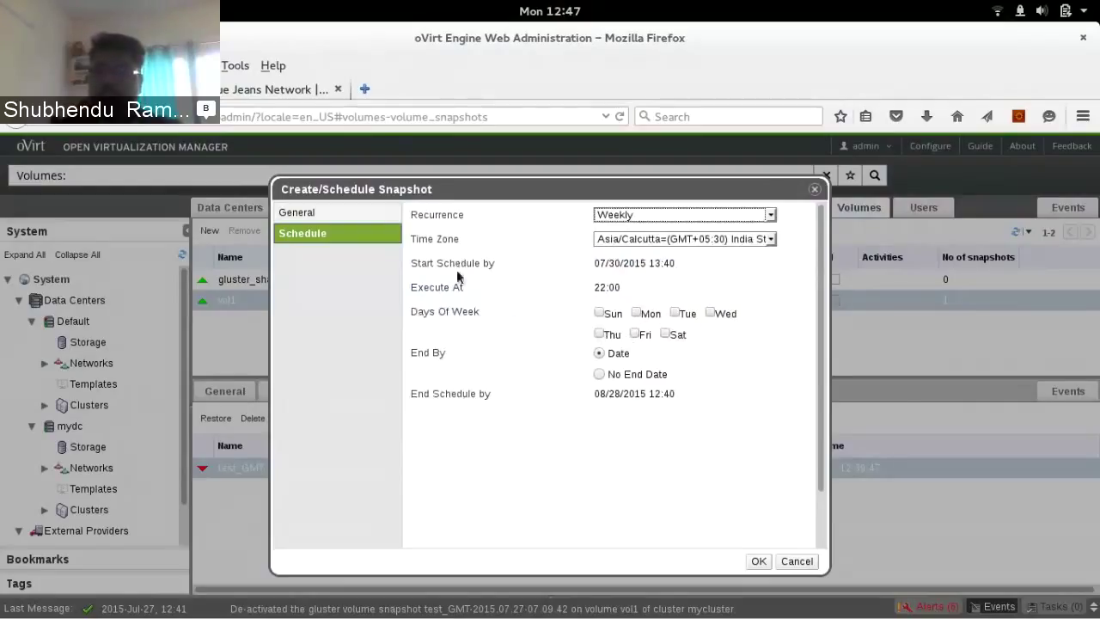
drag(413, 313, 481, 320)
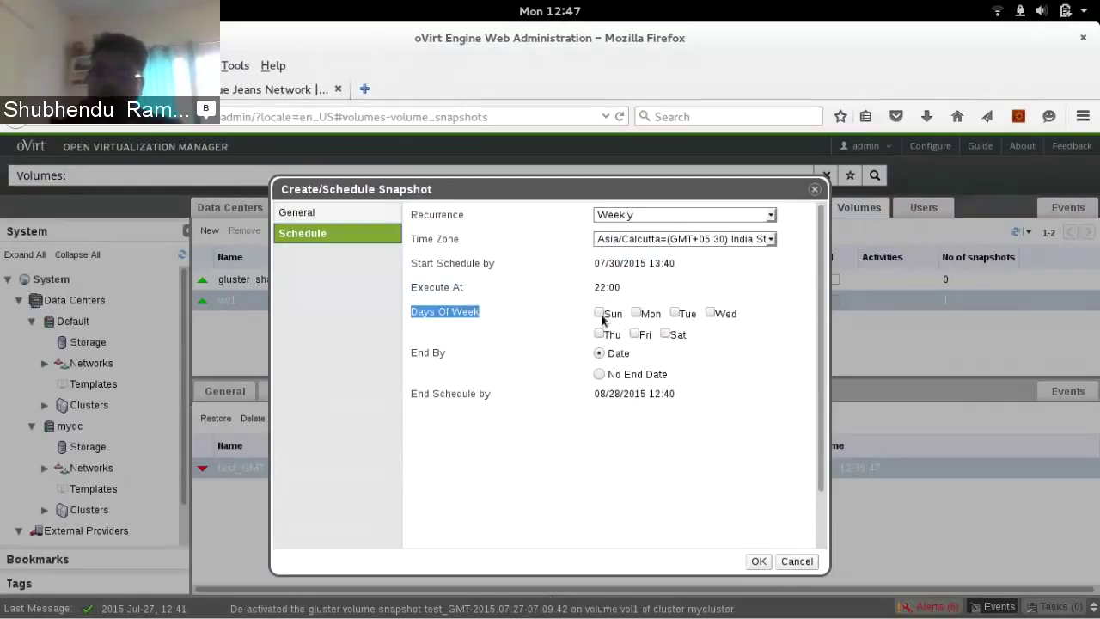
click(635, 336)
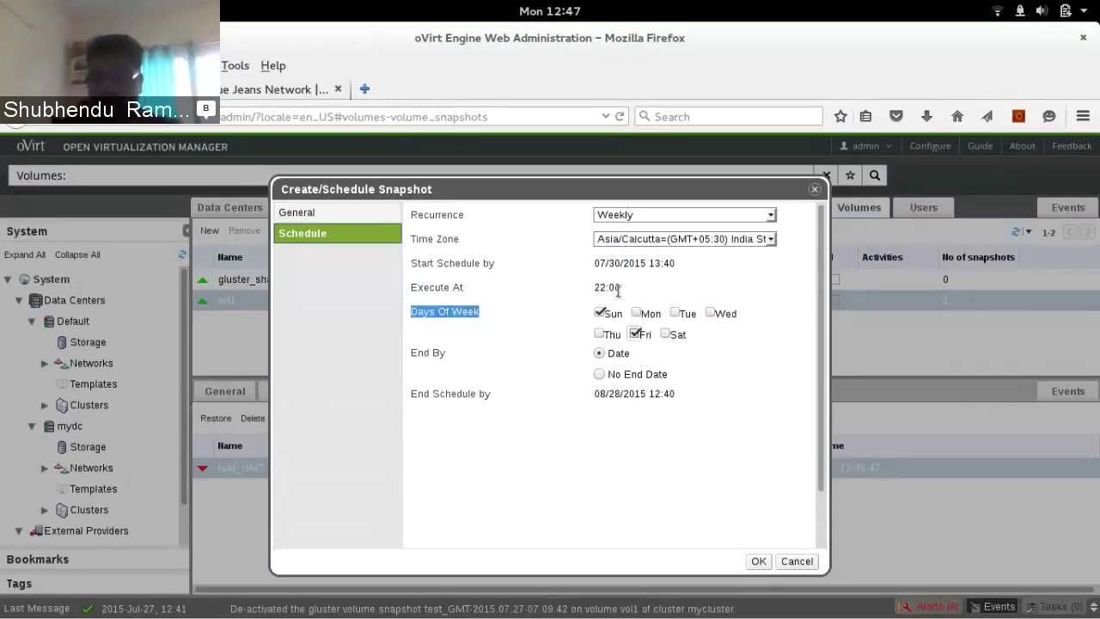
drag(599, 286, 628, 290)
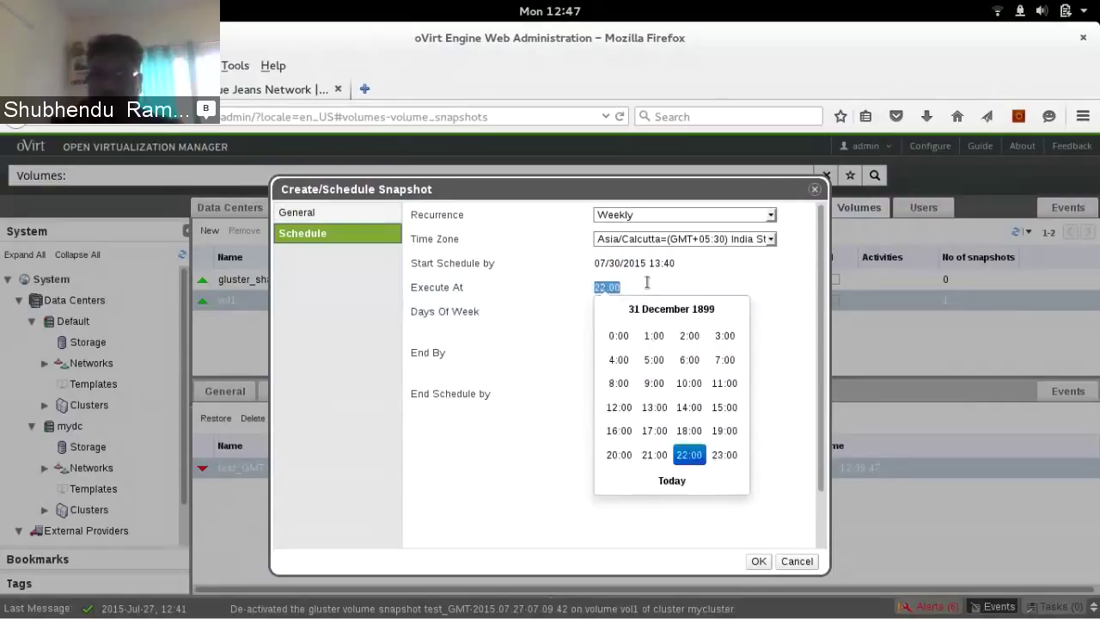
click(705, 279)
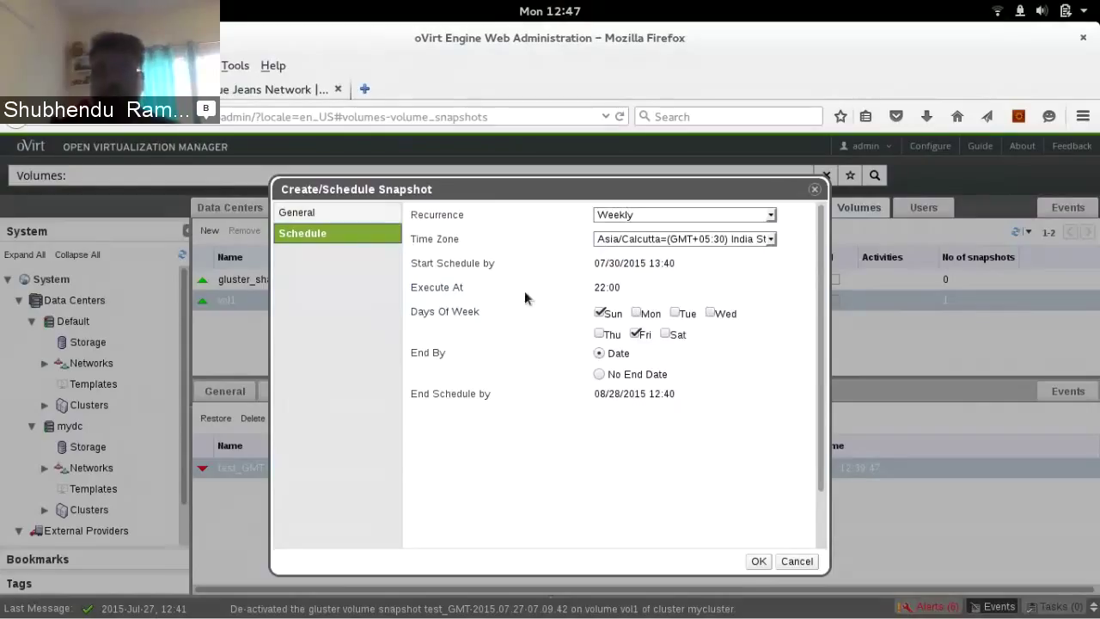
click(649, 216)
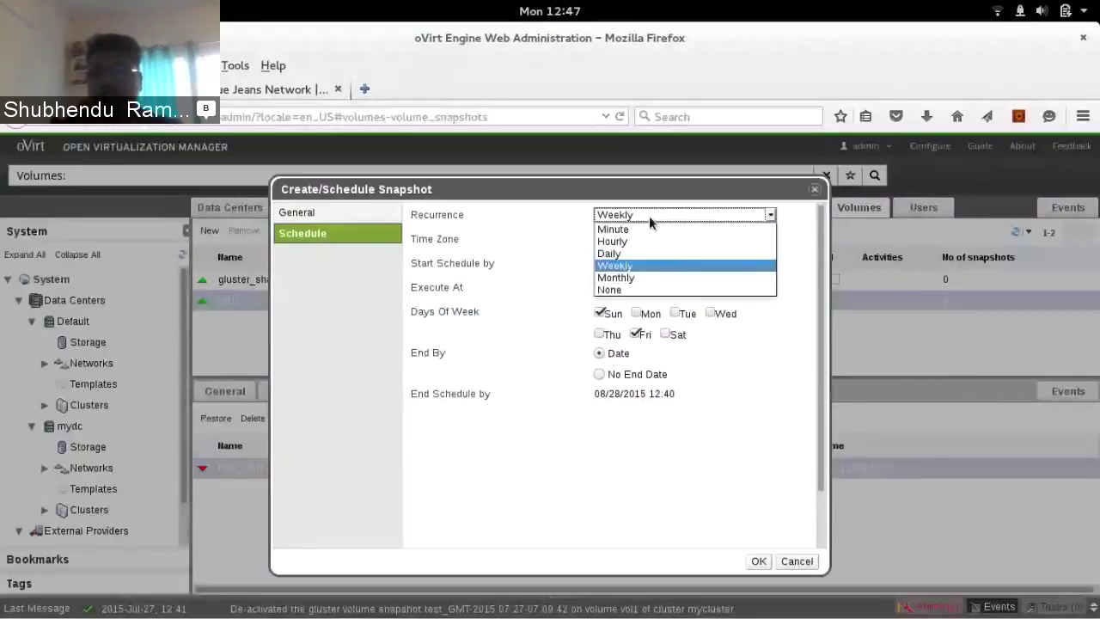
Set the recurrence to Monthly on day 20 and reopen the Recurrence choices
click(671, 278)
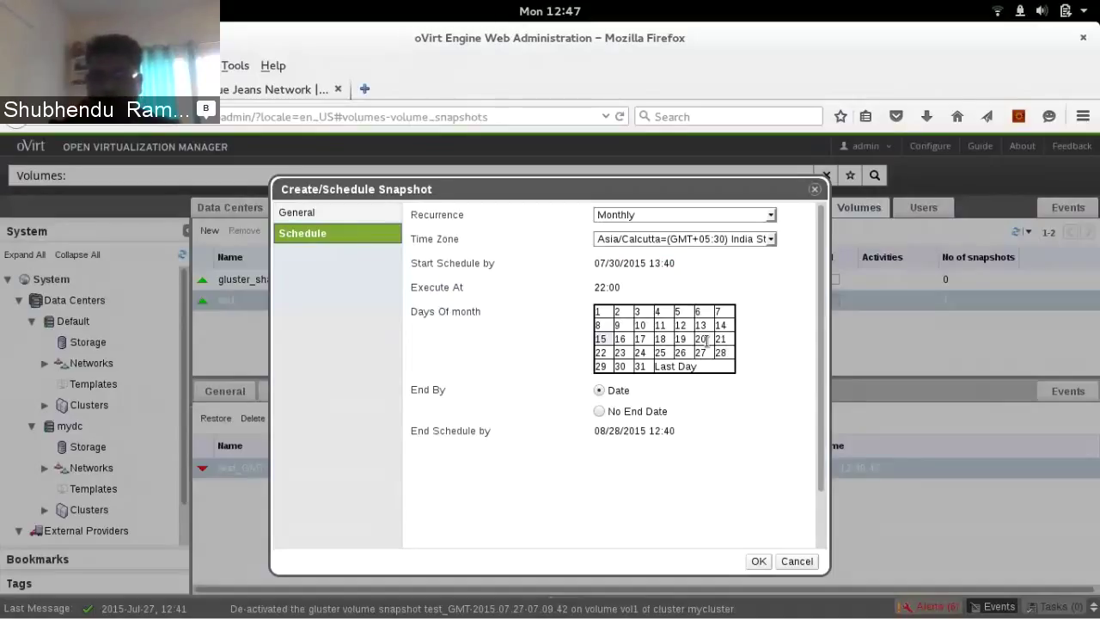
click(702, 339)
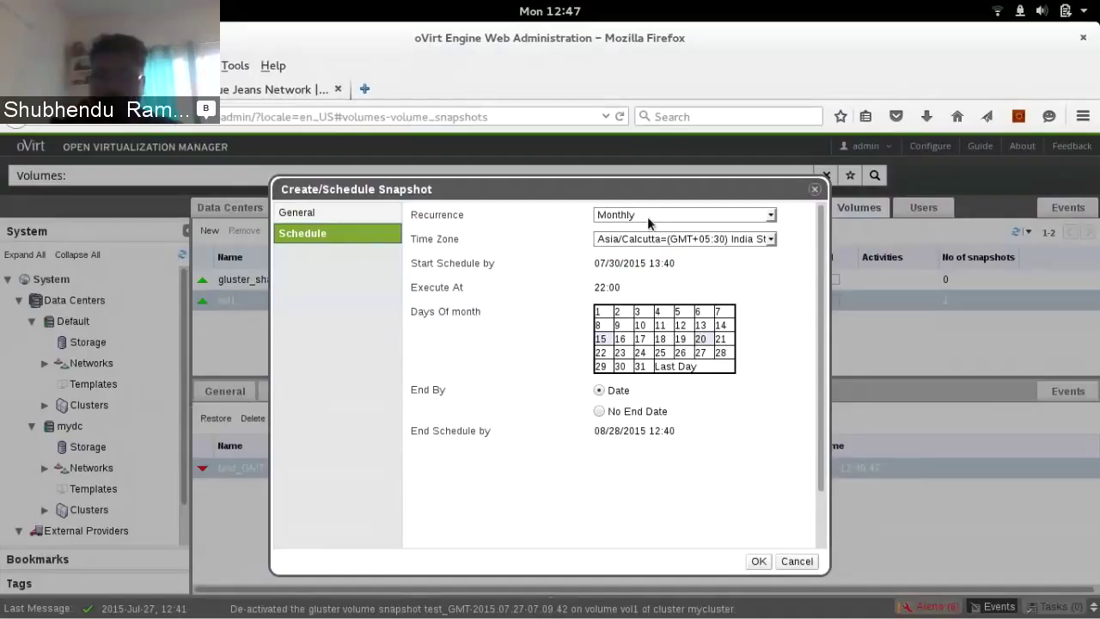
click(647, 216)
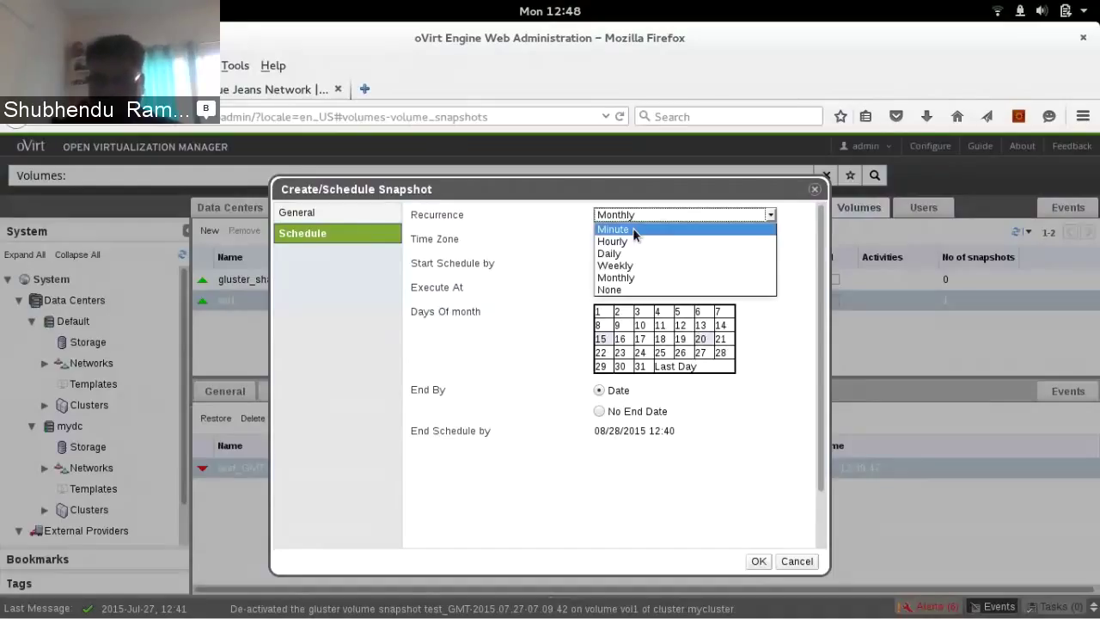
Save a Minute-recurrence schedule for vol1 starting 13:50 with No End Date
click(632, 228)
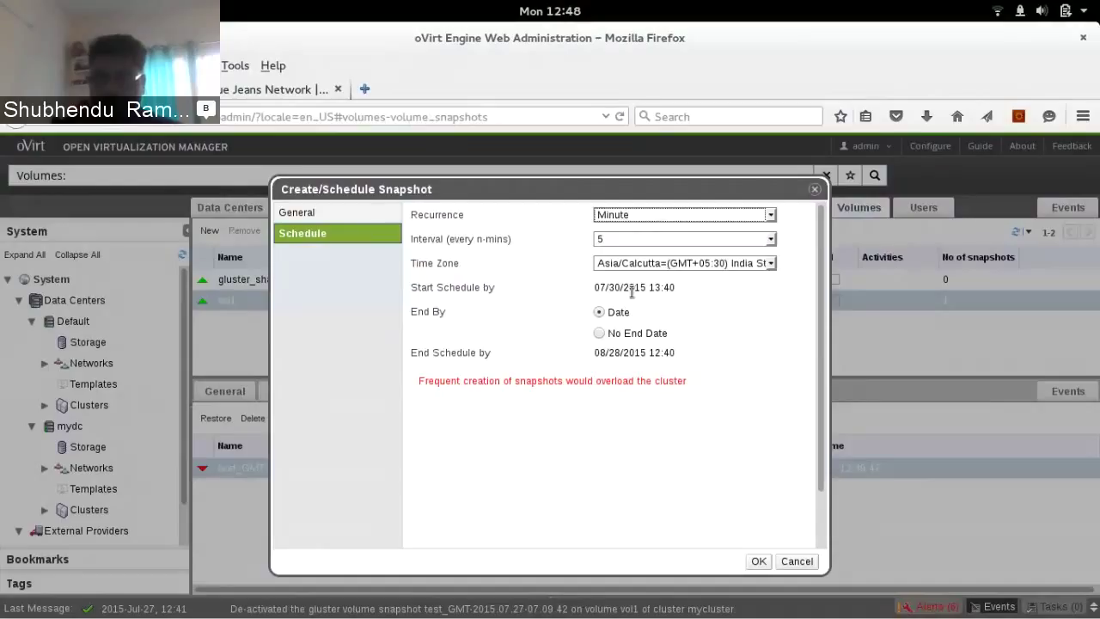
click(633, 289)
click(697, 383)
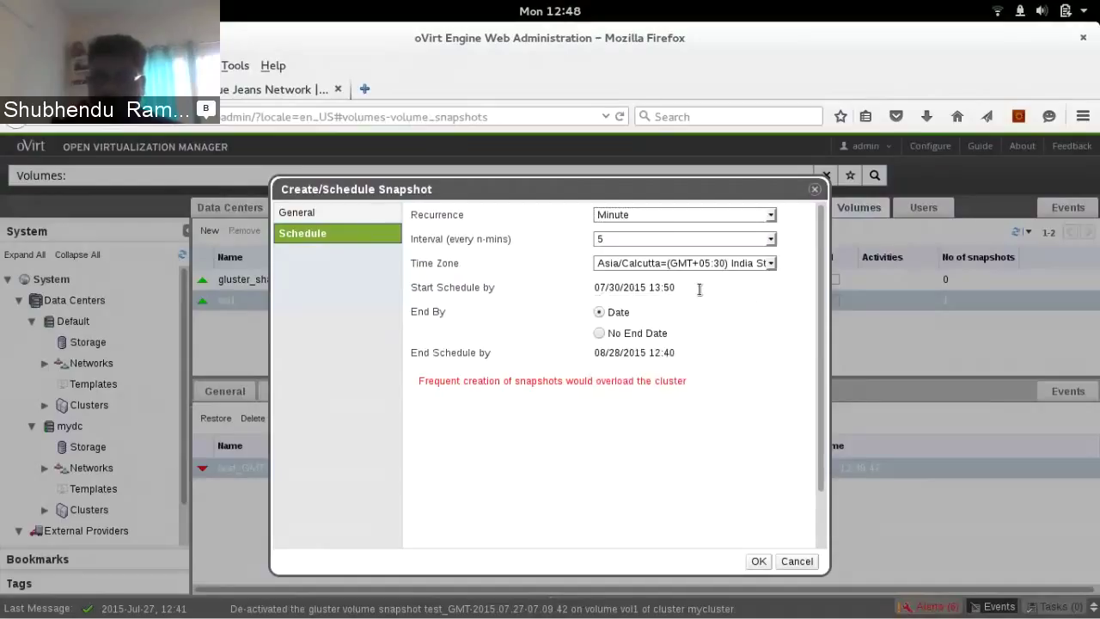
click(600, 334)
click(758, 561)
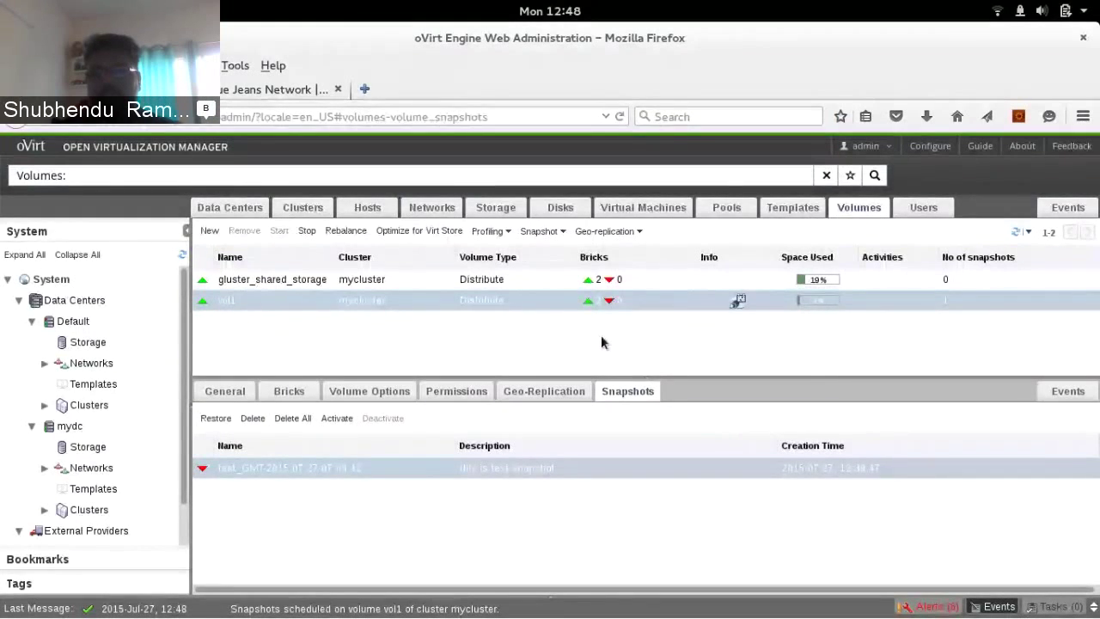
Choose Edit Schedule from vol1's Snapshot menu on the Volumes tab
mouse_move(739, 304)
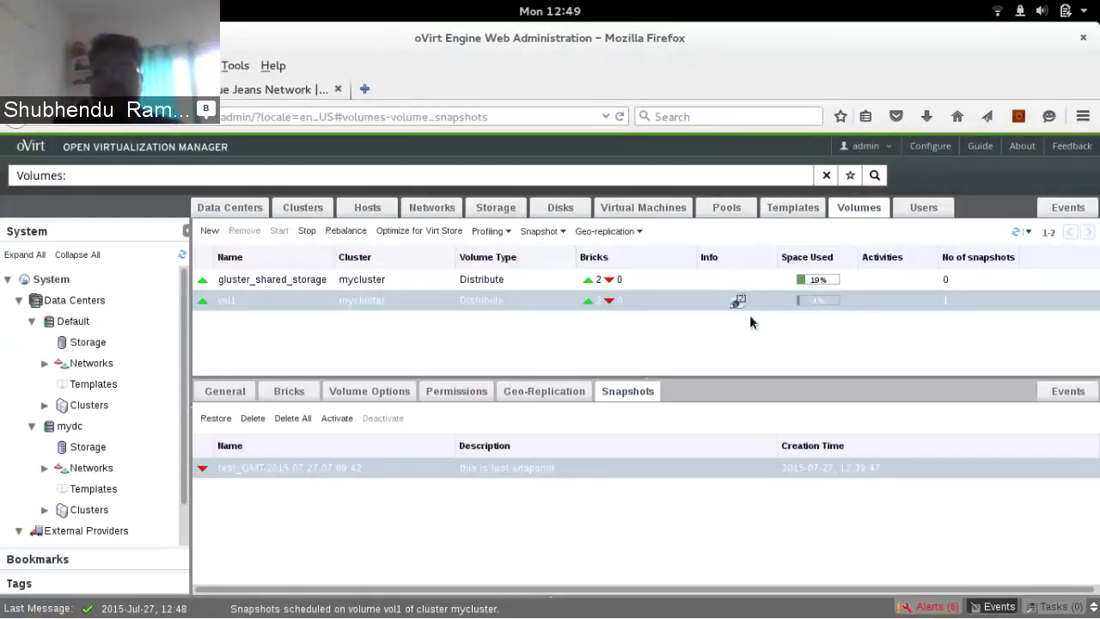
click(542, 232)
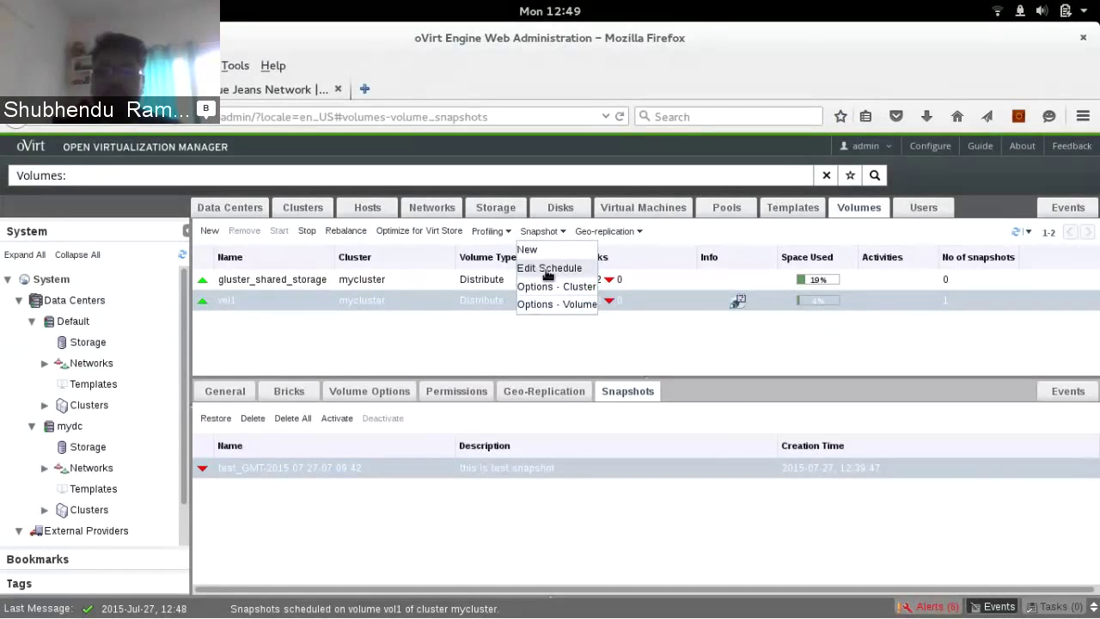
click(548, 270)
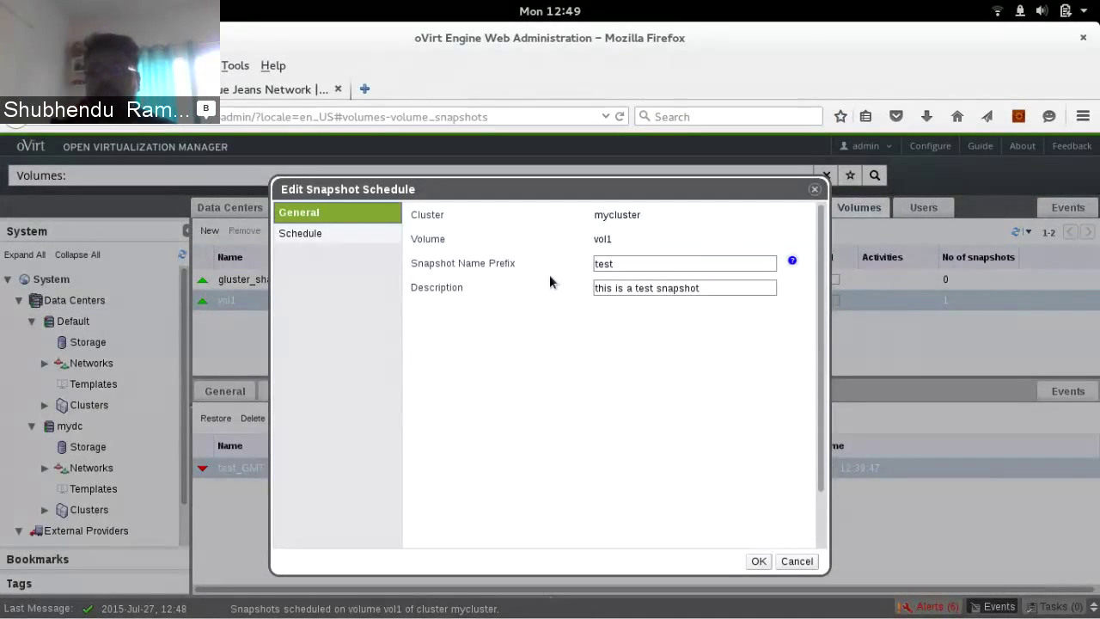
Switch to the Schedule tab of the Edit Snapshot Schedule dialog
click(321, 239)
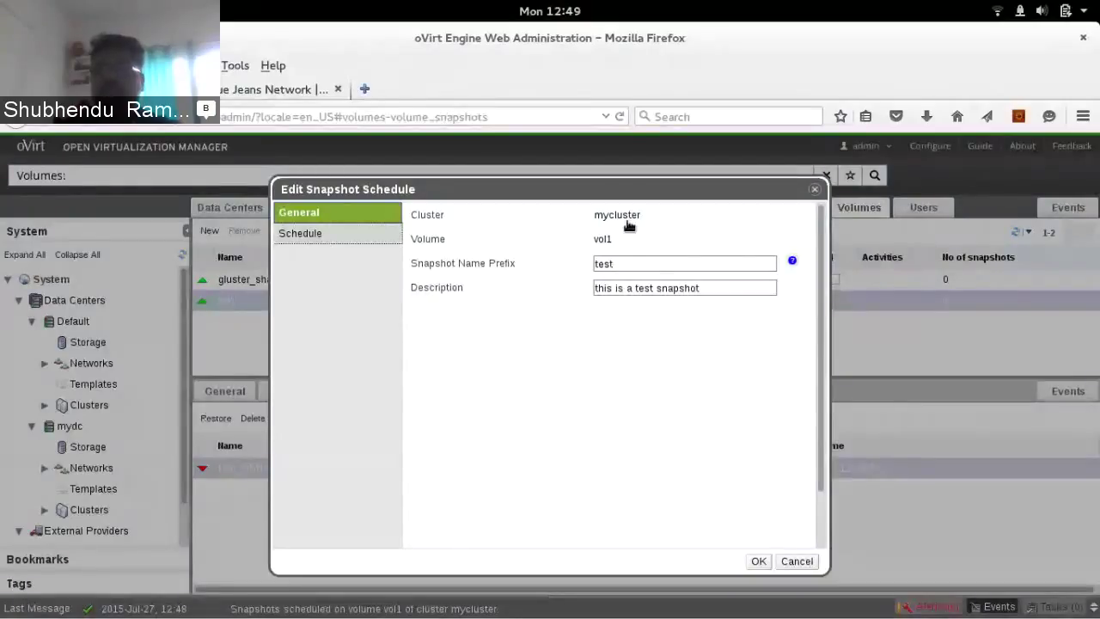
click(370, 232)
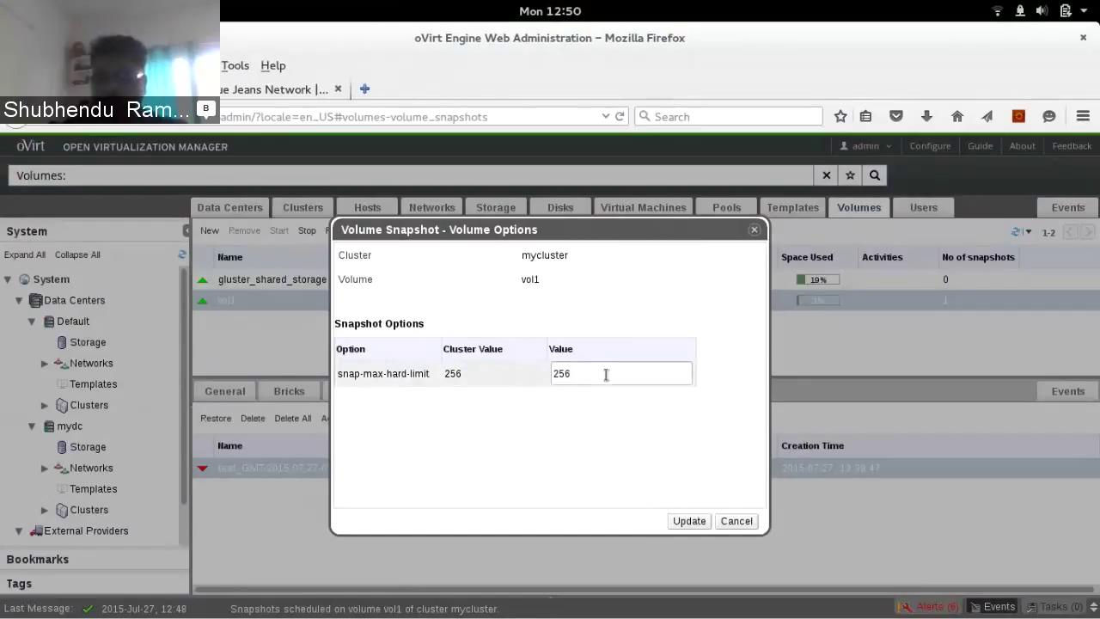
Replace the snap-max-hard-limit value 256 with 120, apply it and confirm with OK
drag(606, 375, 517, 363)
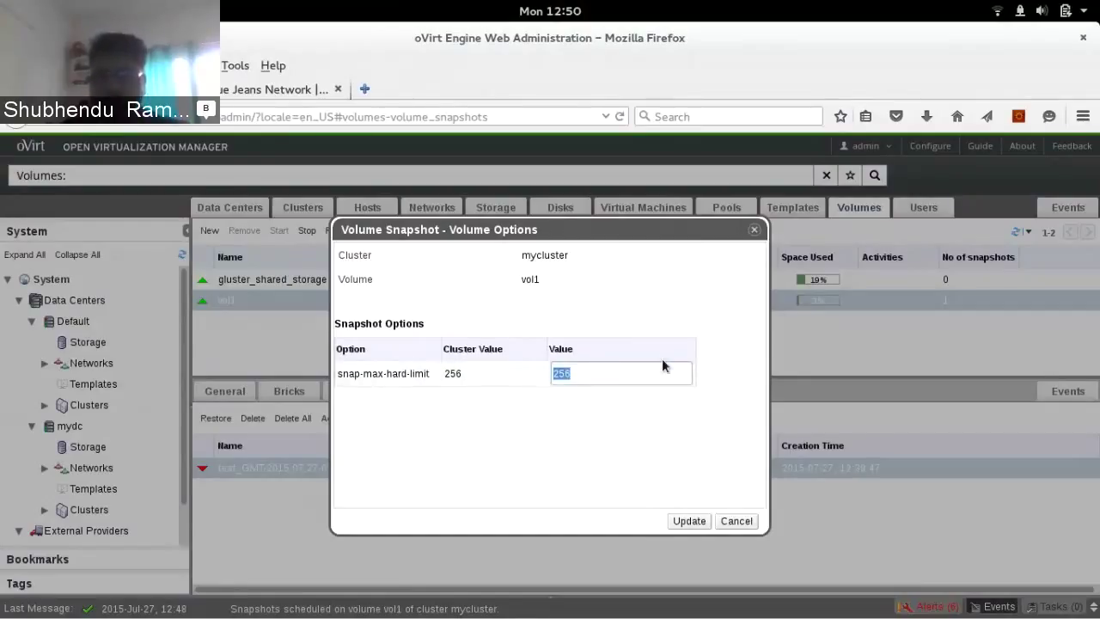
text(120)
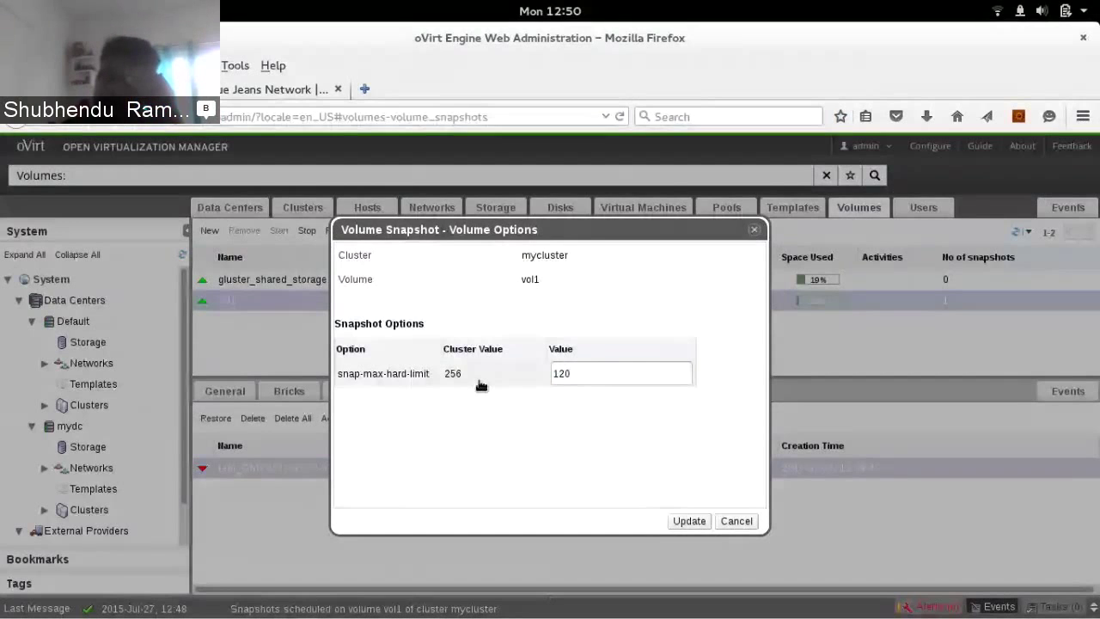
click(688, 522)
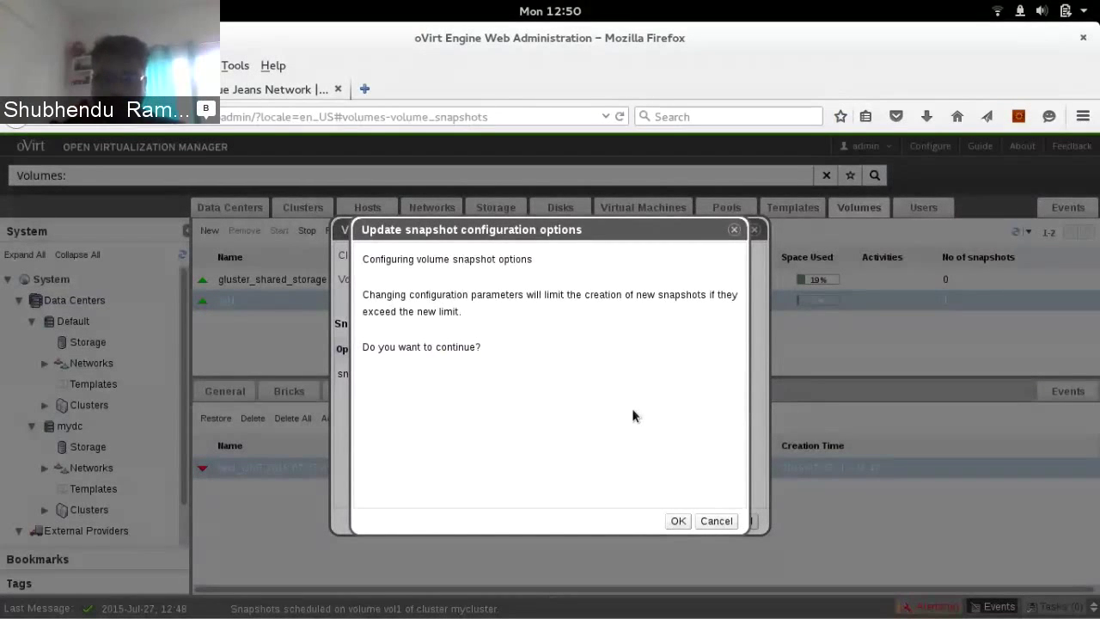
key(Return)
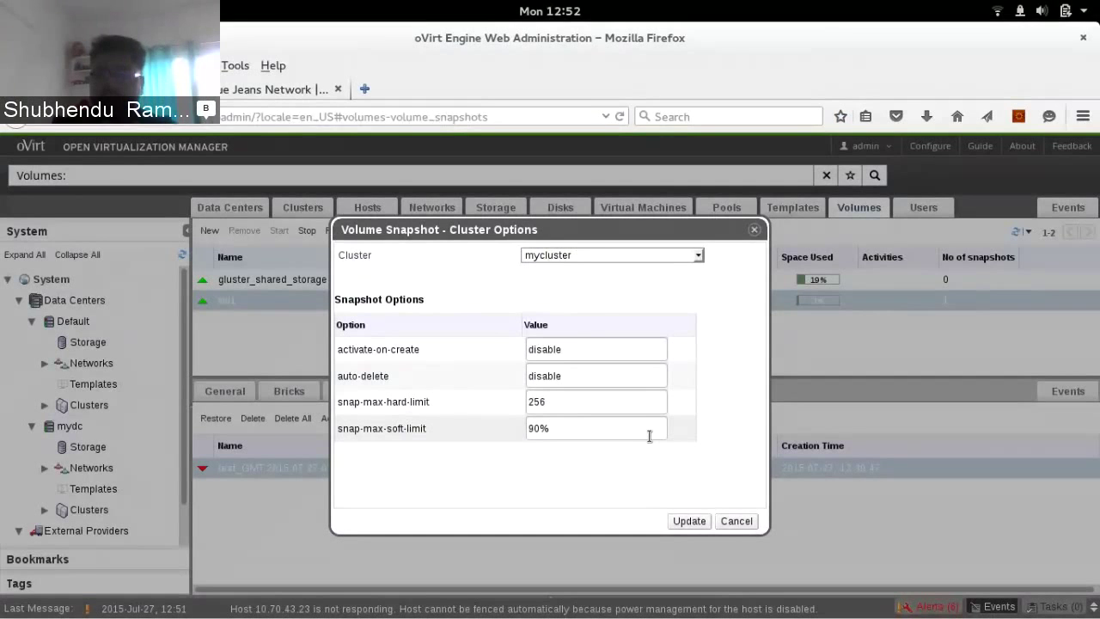
Close mycluster's snapshot options and open vol1's Snapshot actions menu
click(690, 521)
click(540, 231)
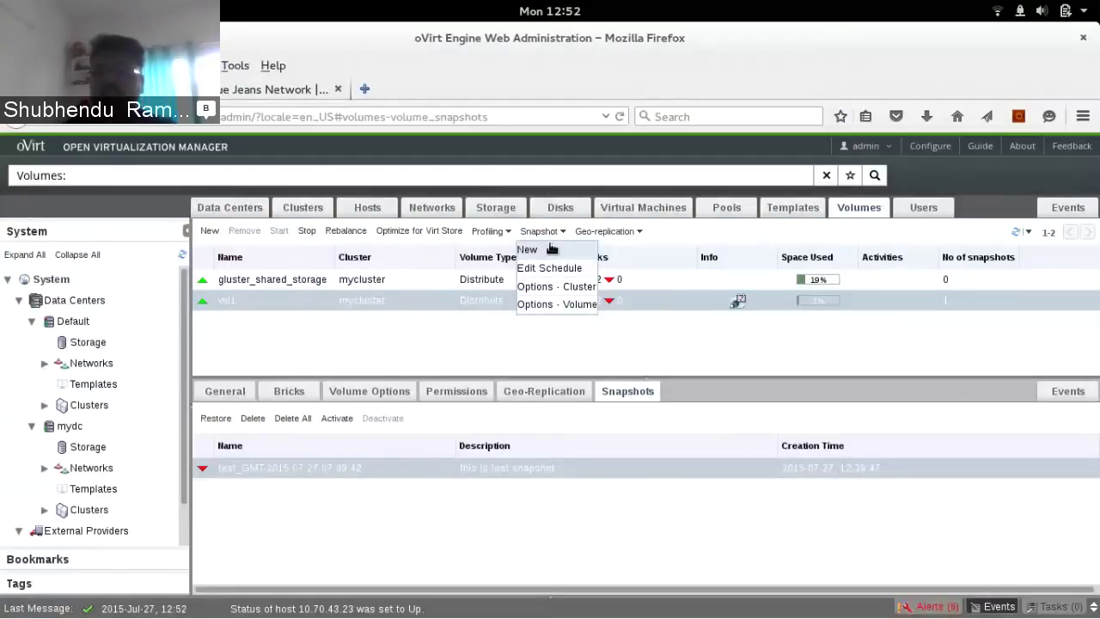
Create a new vol1 snapshot with the name prefix 'test'
click(528, 249)
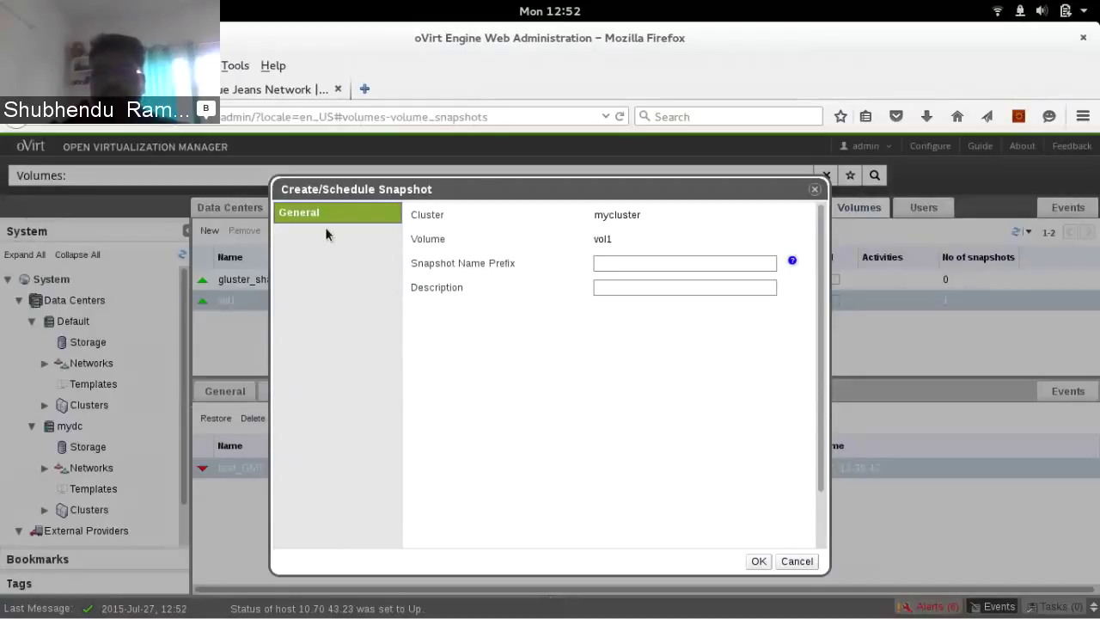
click(627, 263)
text(test)
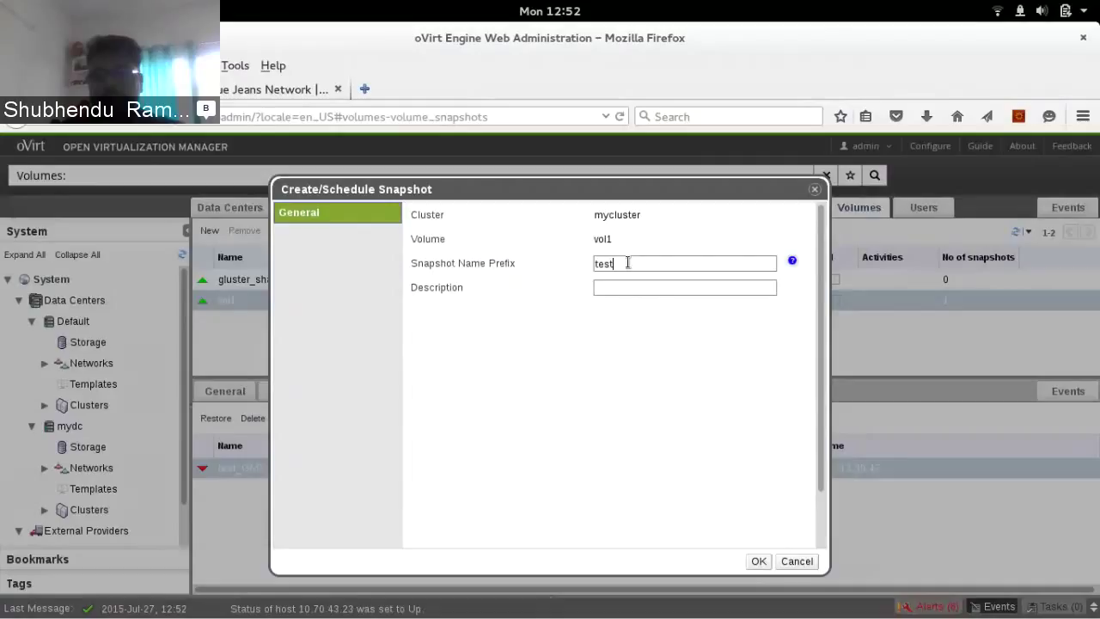
key(Return)
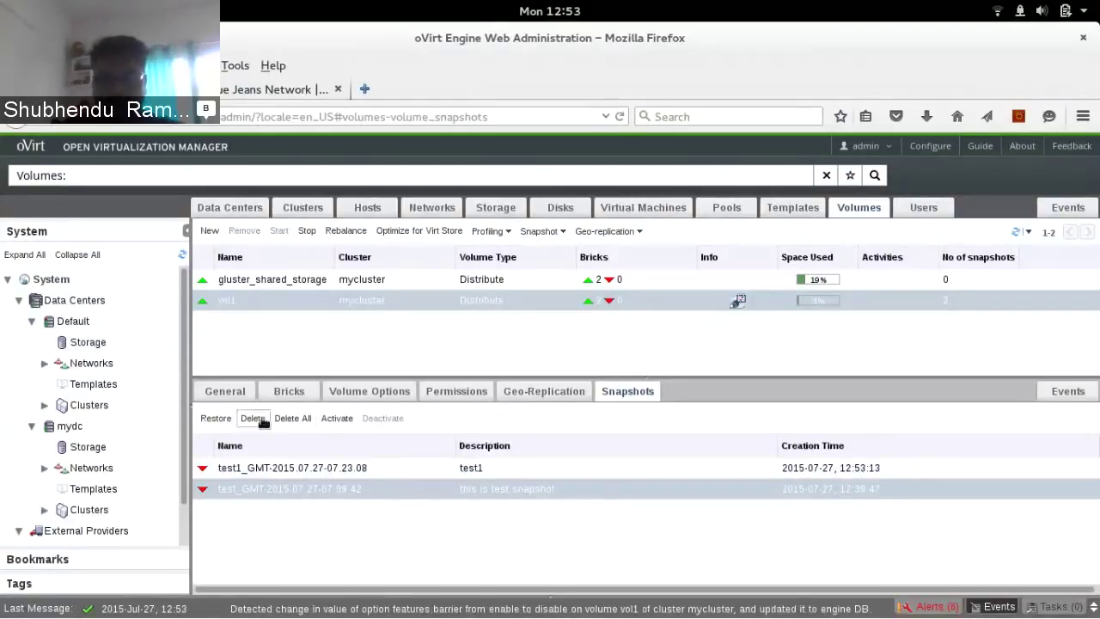
Select both vol1 snapshots, test1 and test, delete them and confirm the removal
click(249, 468)
ctrl+click(268, 473)
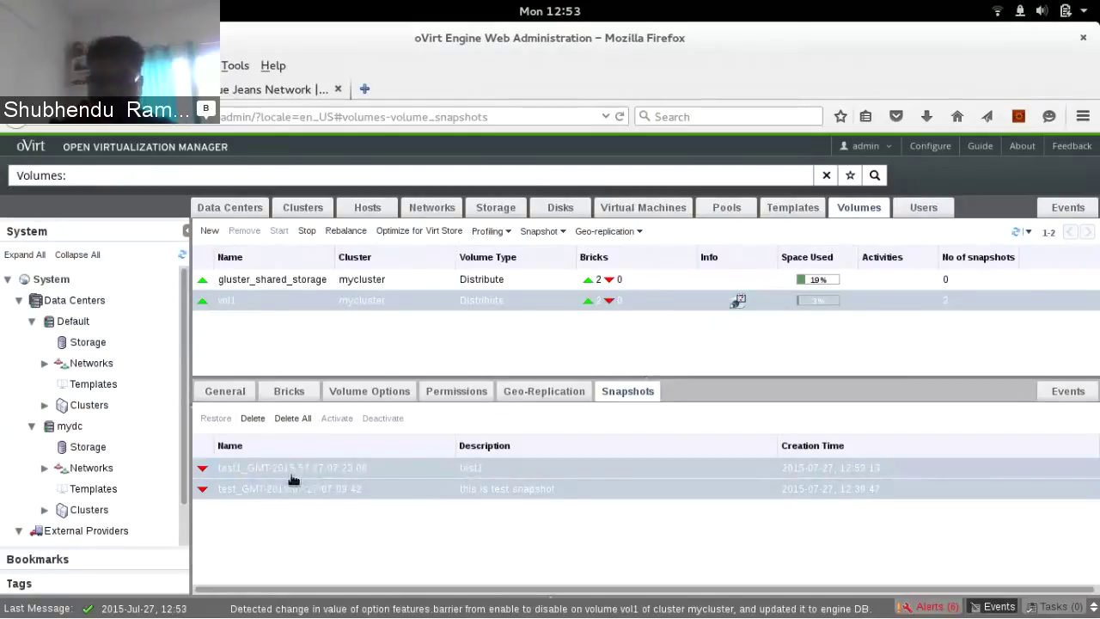
click(253, 419)
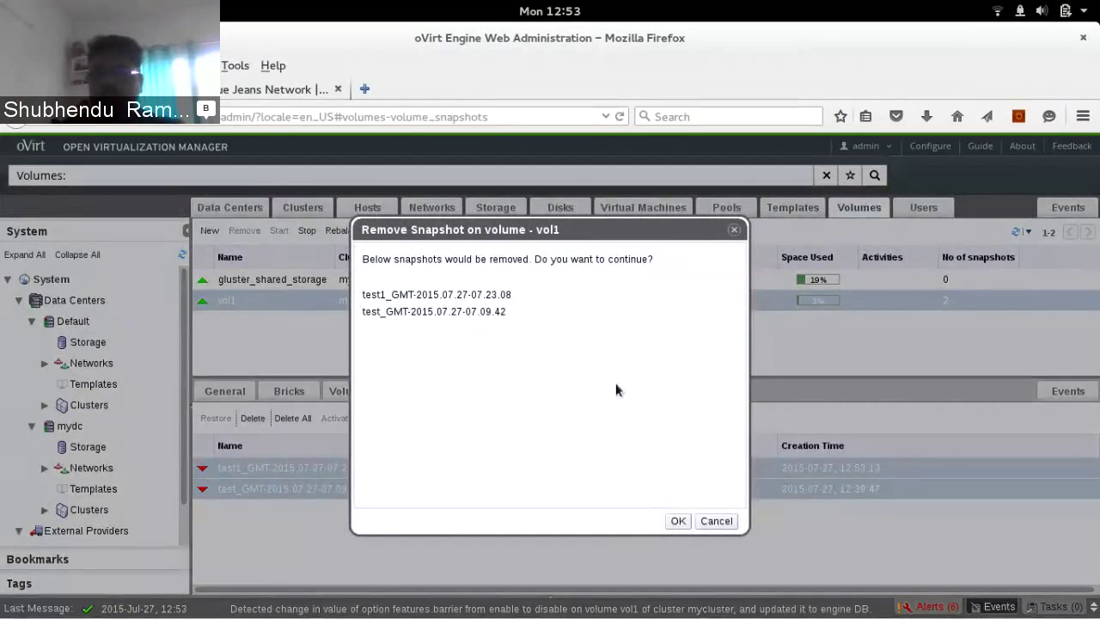
click(677, 522)
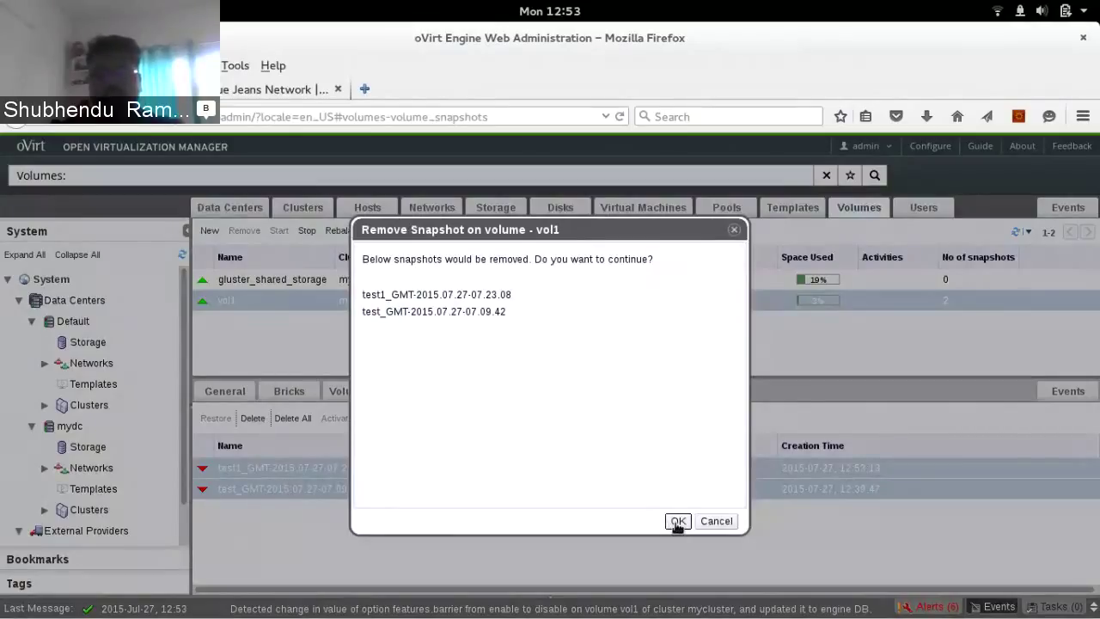
click(677, 521)
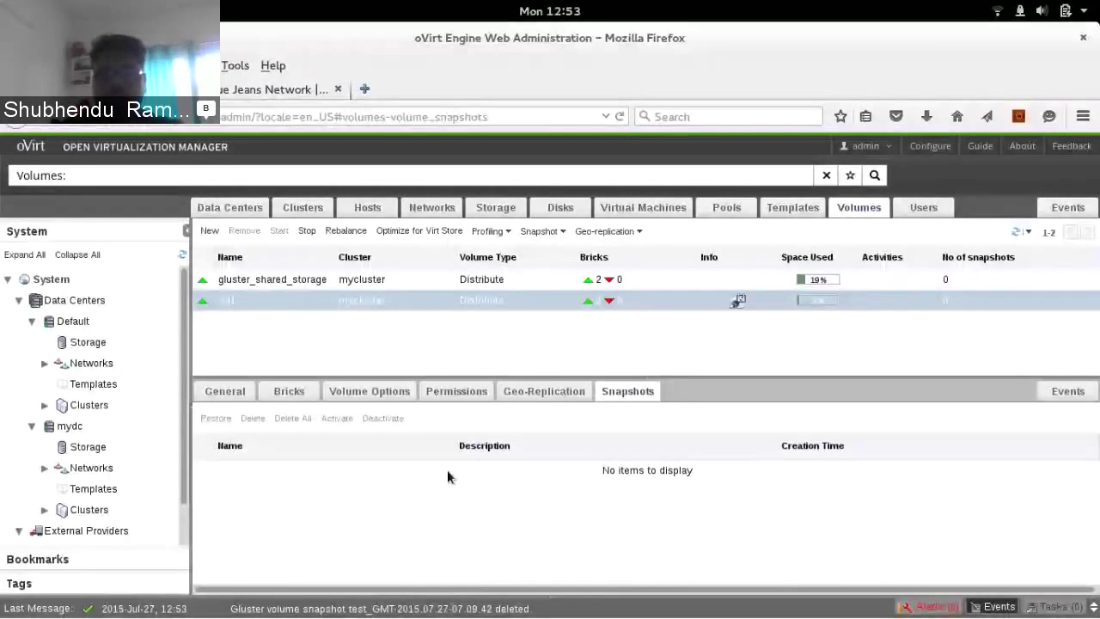
Start a new vol1 snapshot from the Snapshot > New menu
click(540, 230)
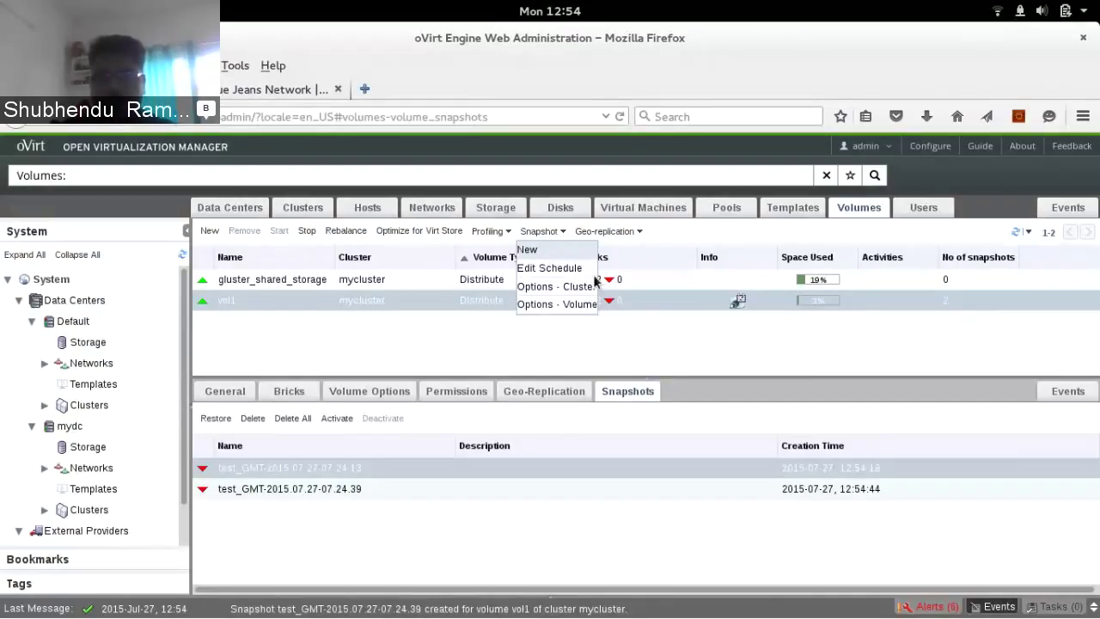
click(527, 250)
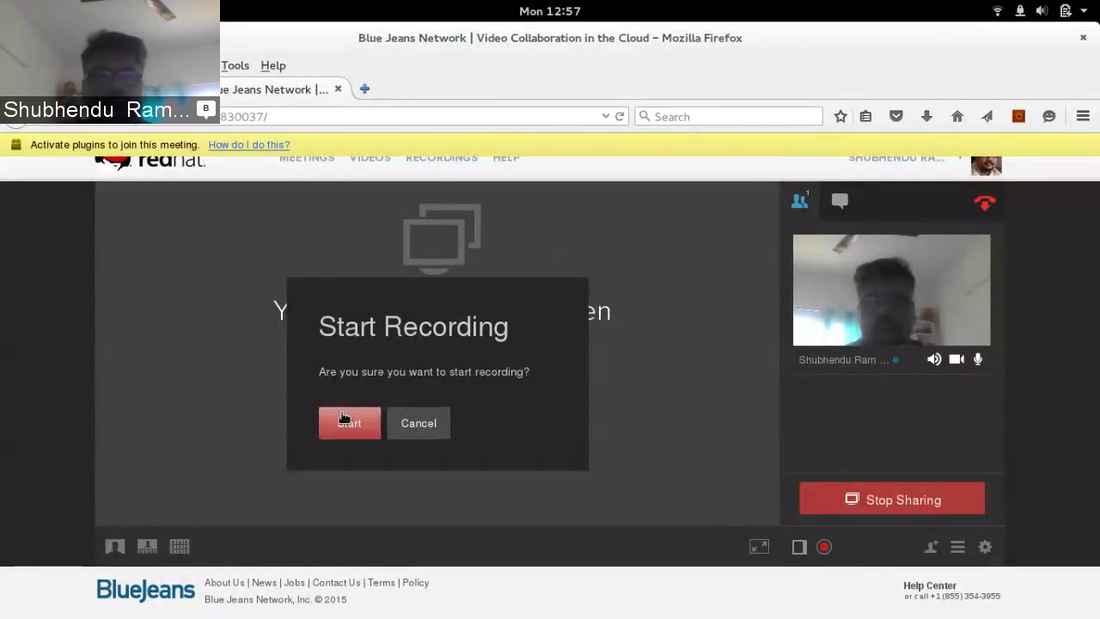
Start the Blue Jeans meeting recording, then go back to the oVirt Engine tab
click(343, 418)
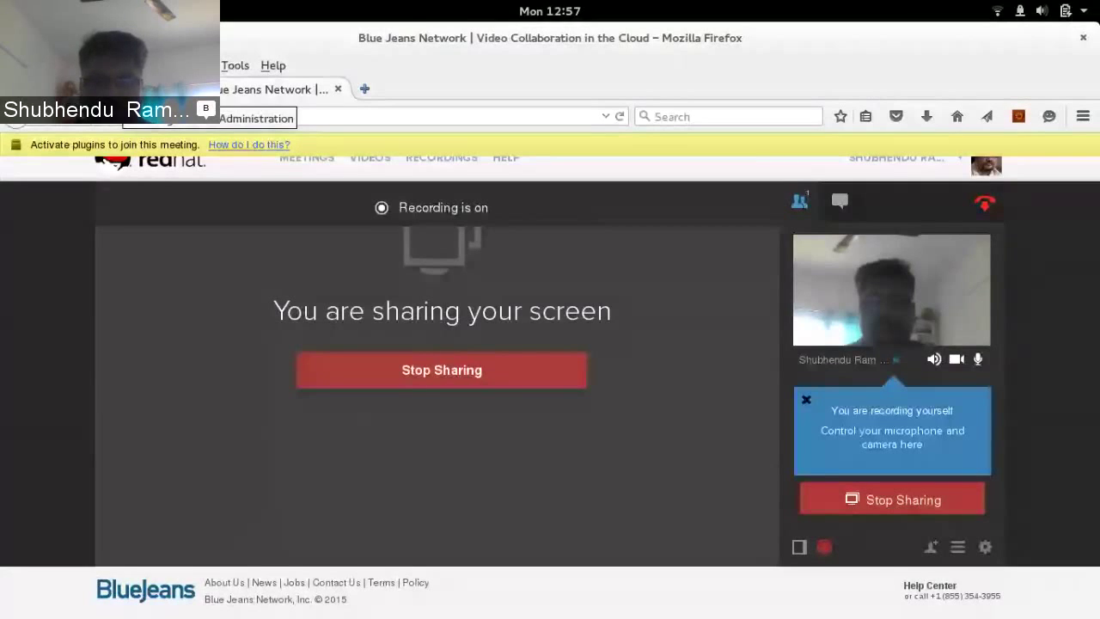
click(125, 90)
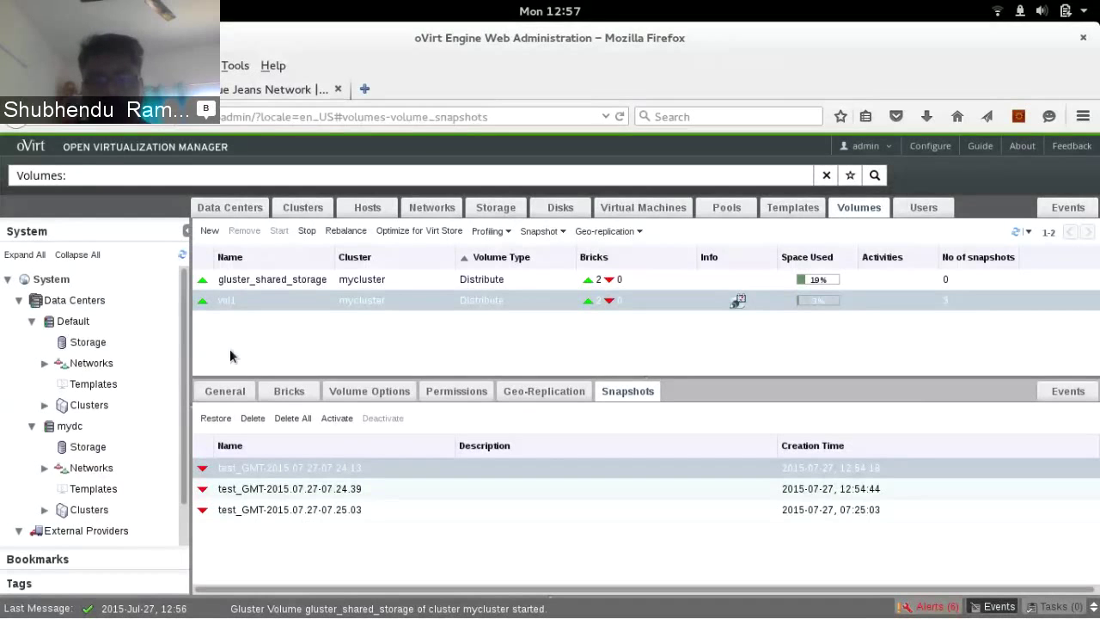
Restore vol1 from snapshot test_GMT-2015.07.27-07.24.13 and show its bricks
click(216, 418)
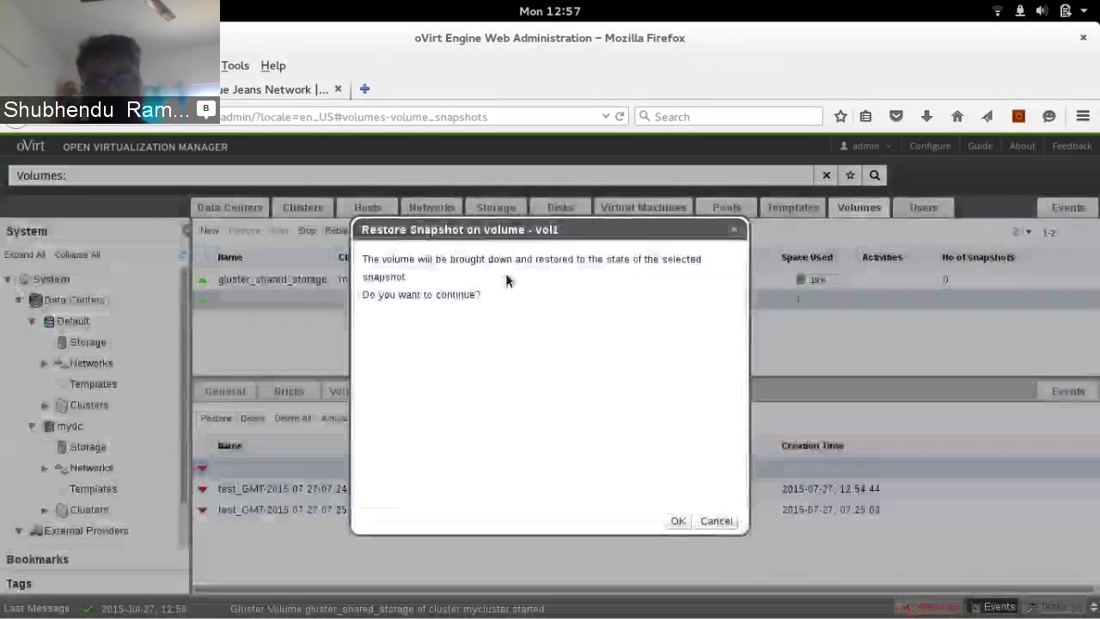
click(679, 521)
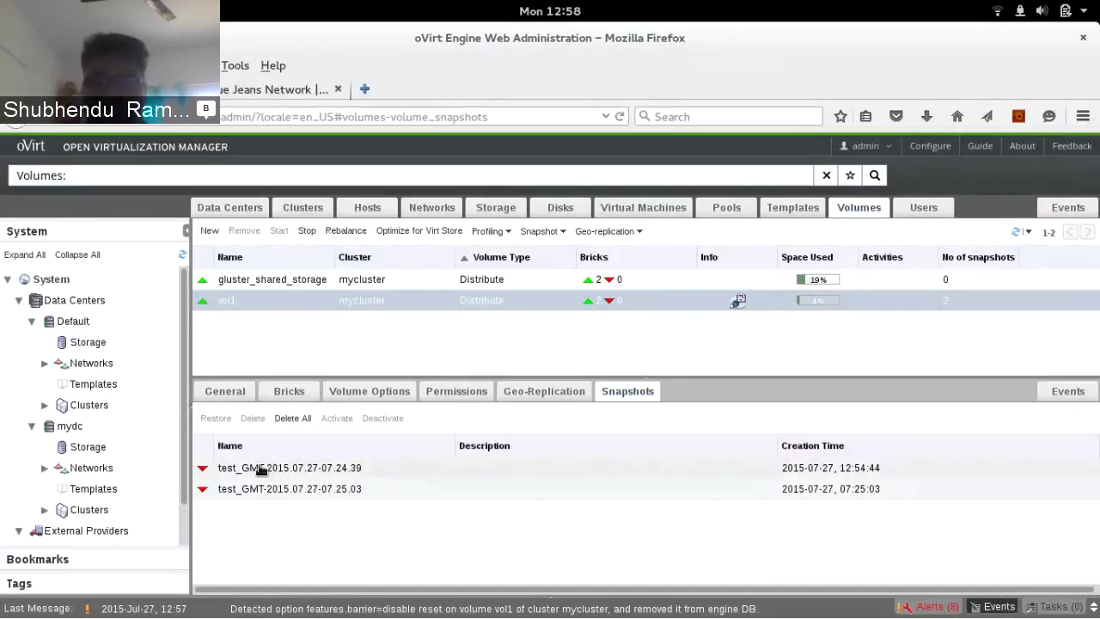
click(290, 392)
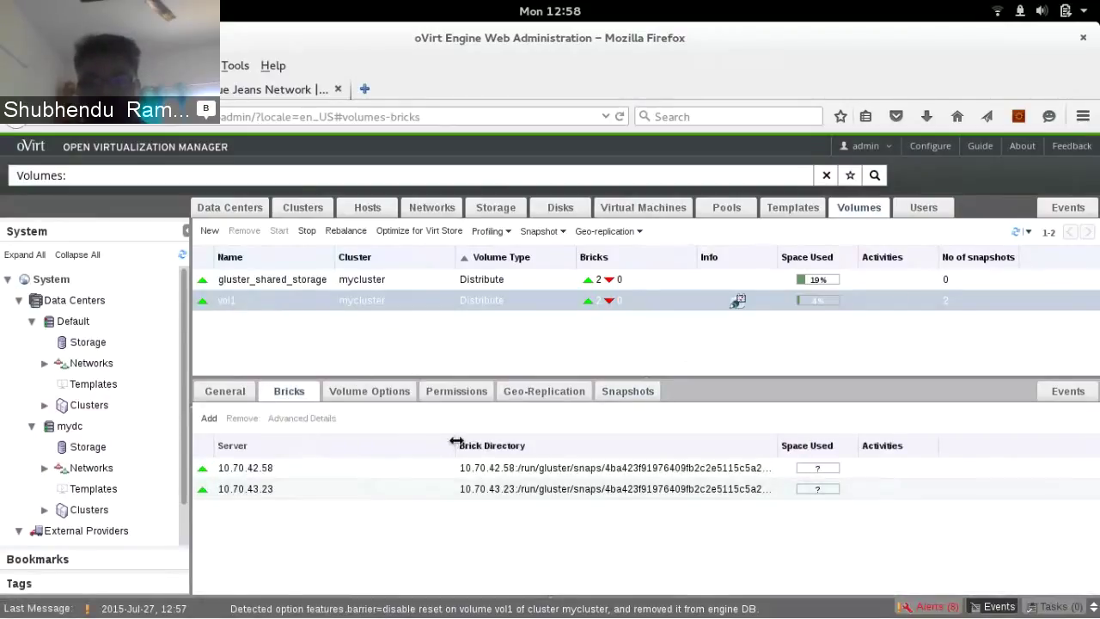
Resize the Brick Directory and Server columns to reveal the full /run/gluster/snaps brick paths
drag(445, 441, 373, 442)
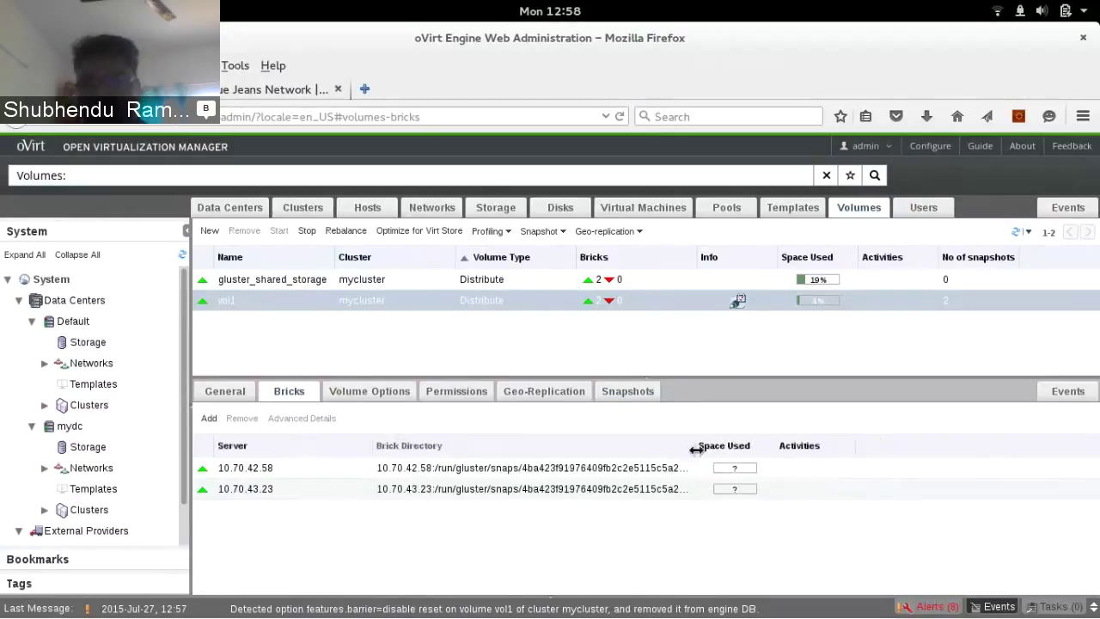
drag(698, 445, 849, 447)
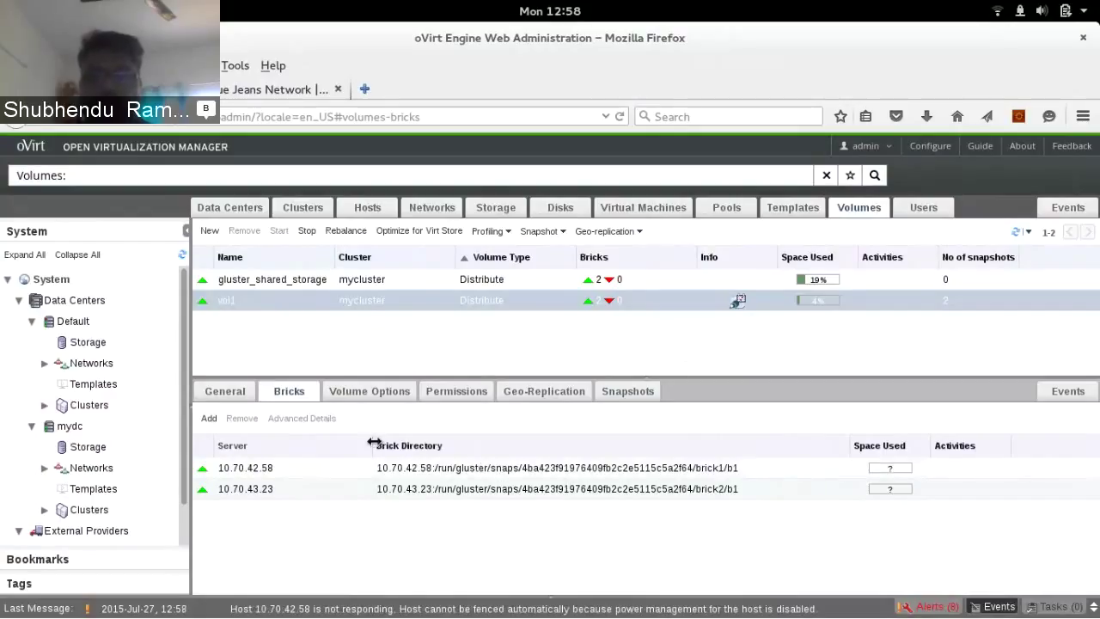
drag(373, 445, 388, 442)
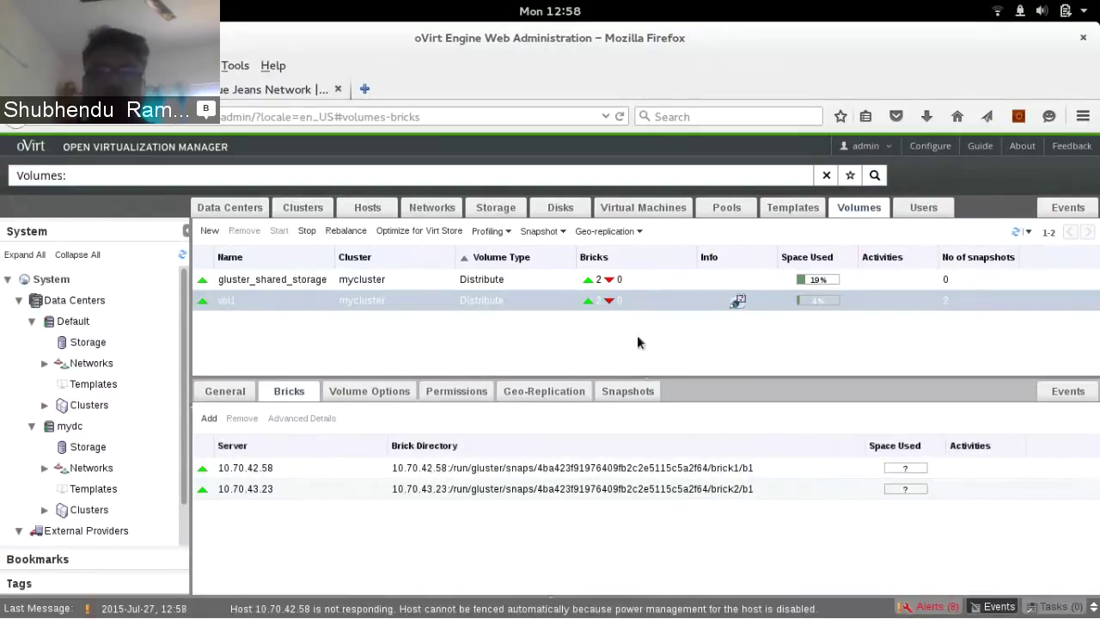
Delete both of vol1's snapshots with Delete All, leaving a snapshot count of 0
click(621, 397)
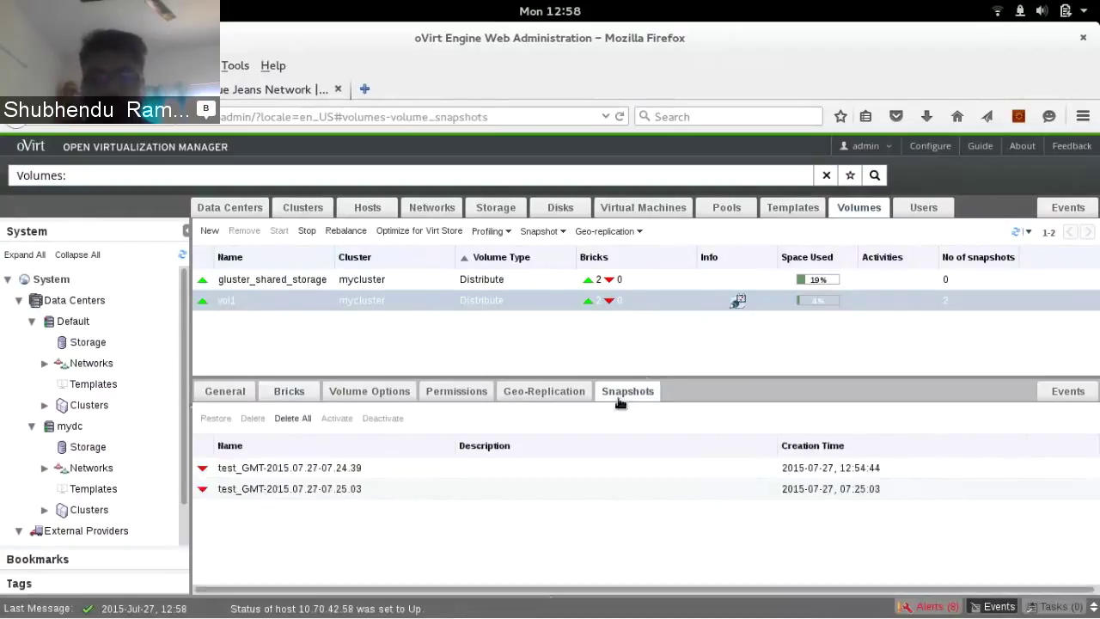
click(255, 474)
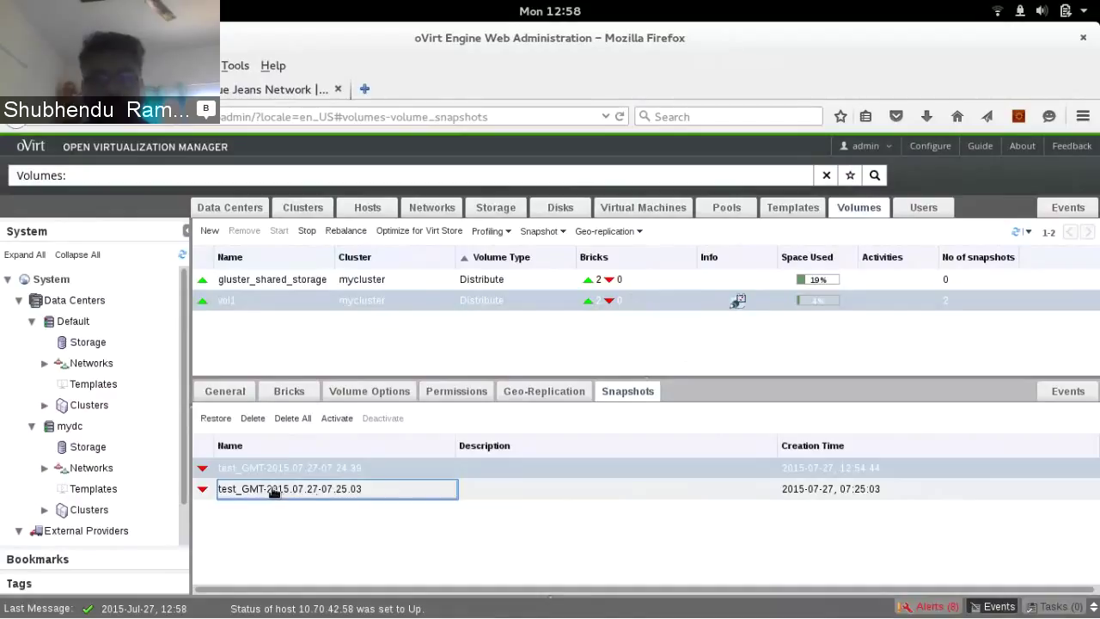
ctrl+click(316, 494)
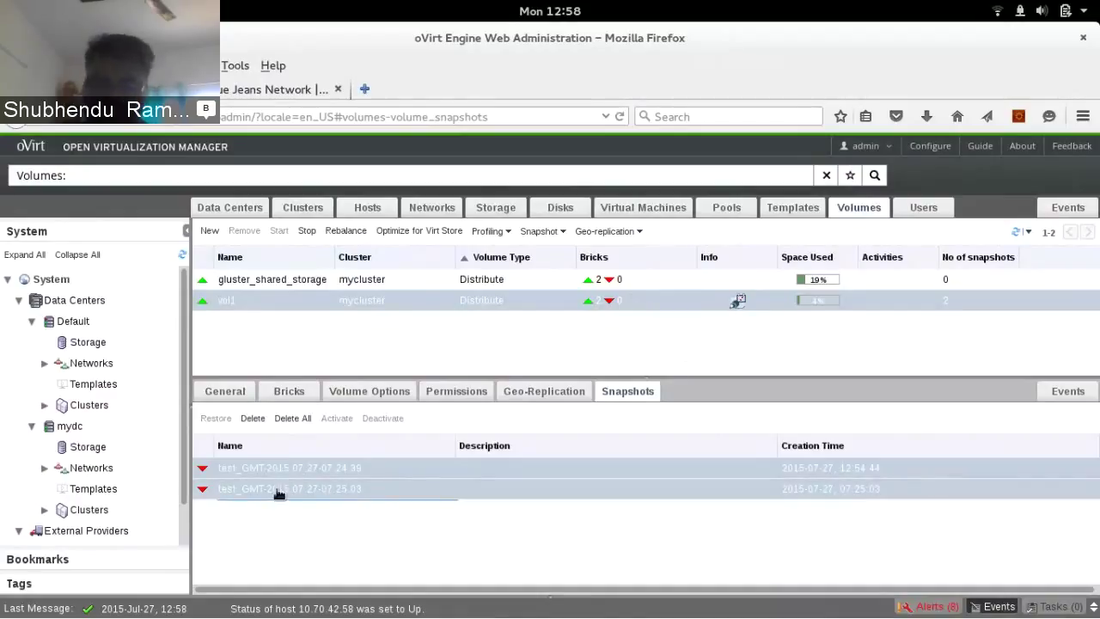
click(628, 393)
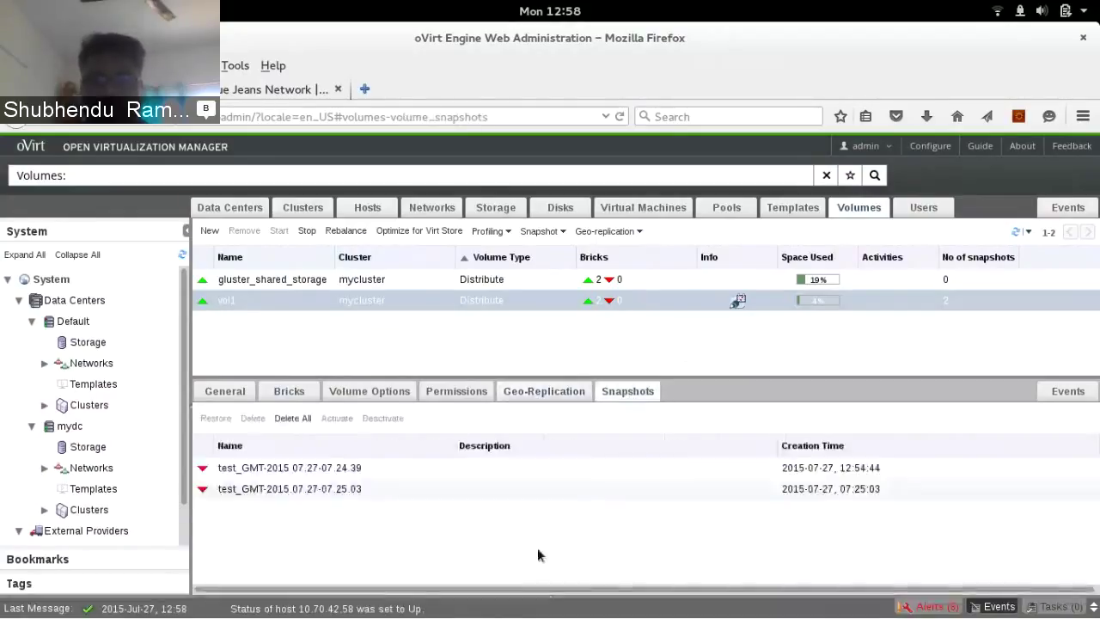
click(292, 419)
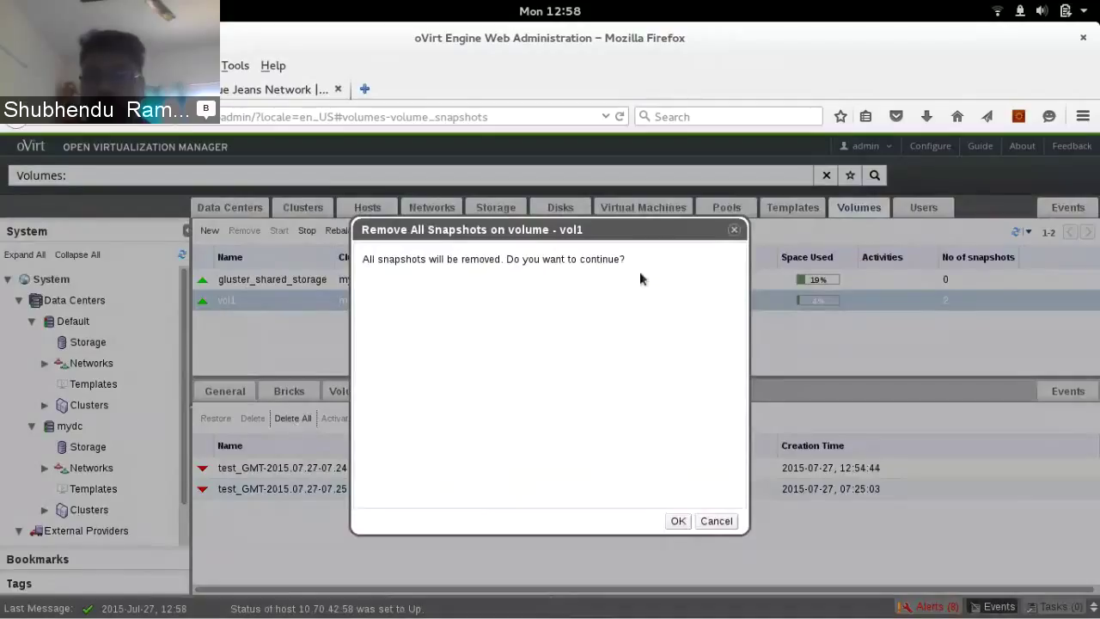
click(678, 523)
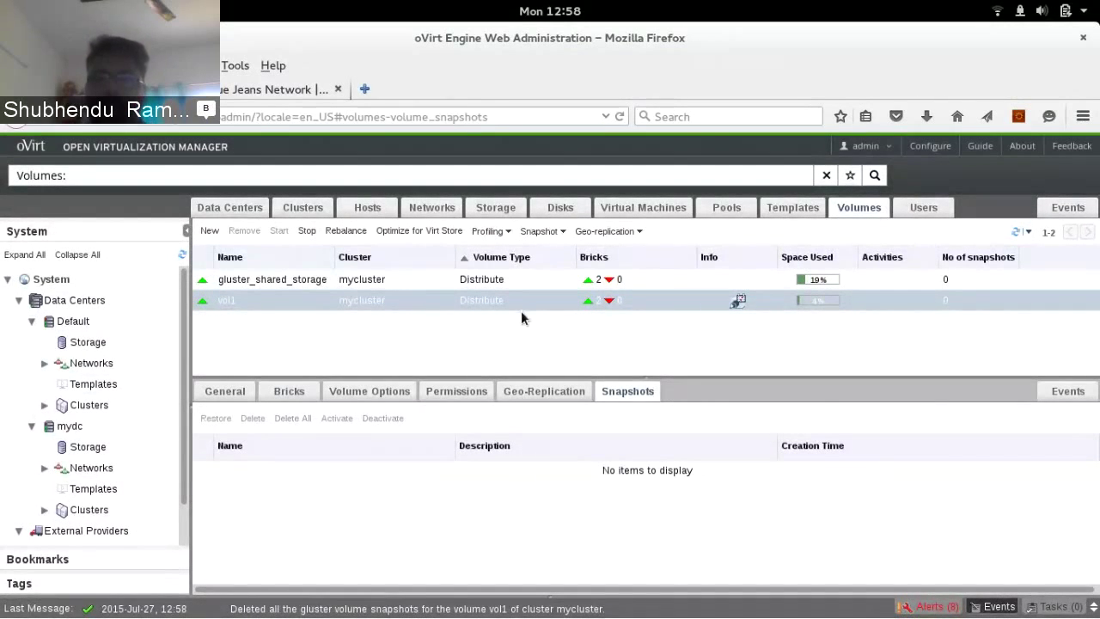
In vol1's Edit Schedule dialog, set the start to 07/30/2015 13:00 and save
click(548, 233)
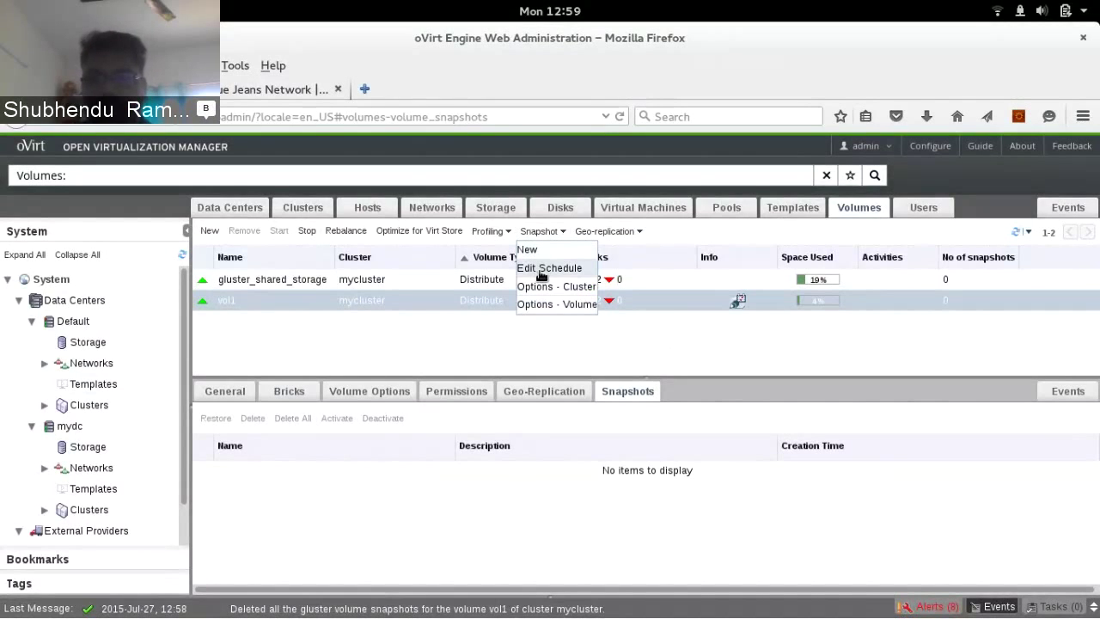
click(542, 270)
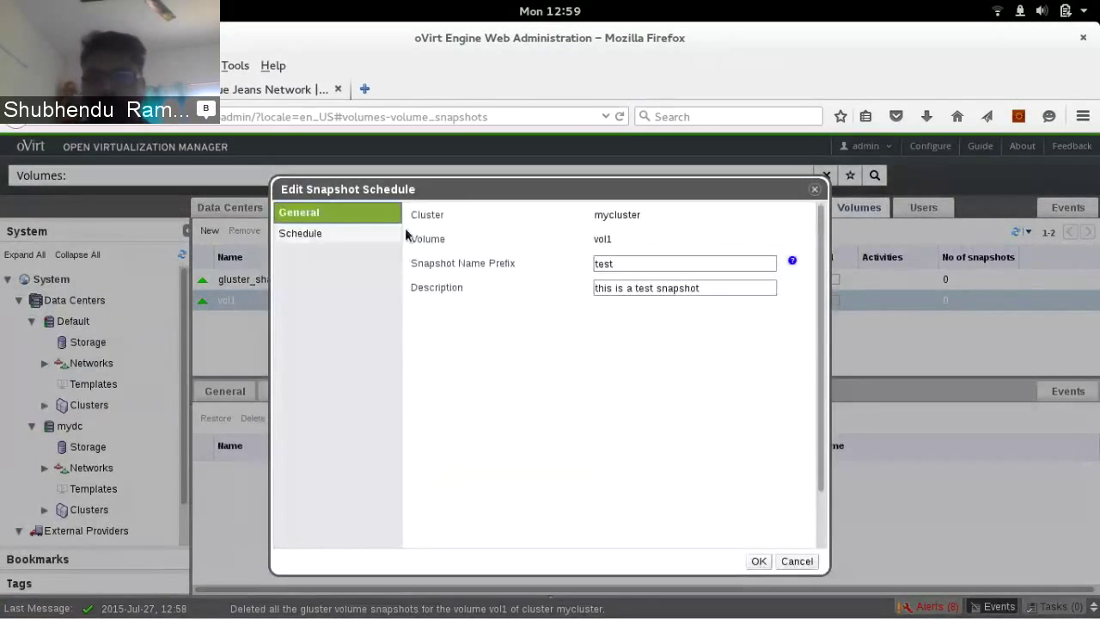
click(308, 239)
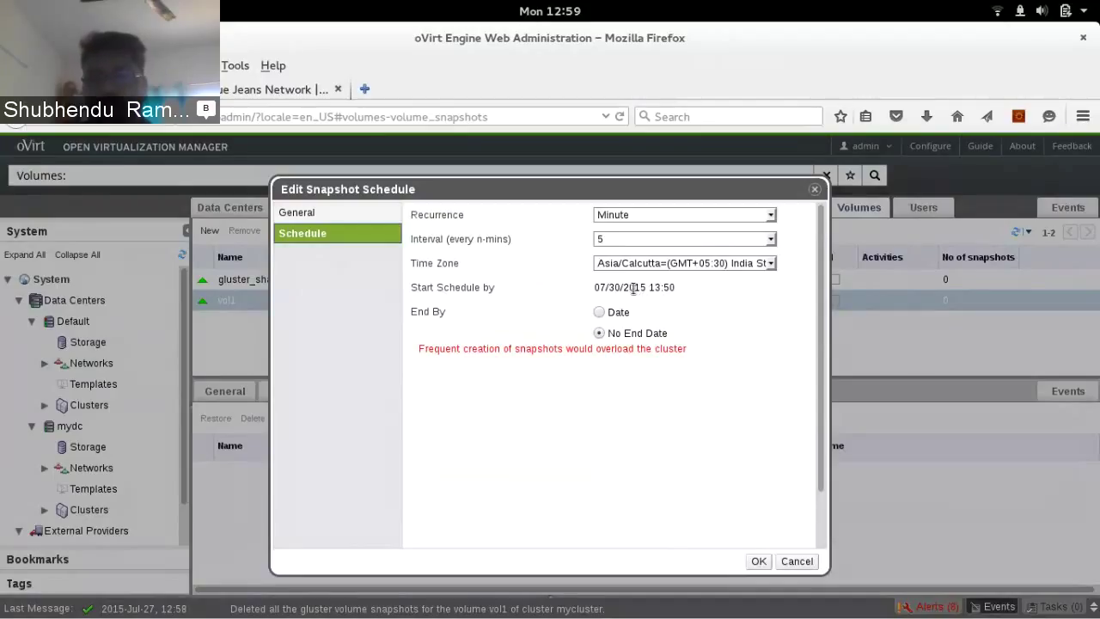
click(634, 289)
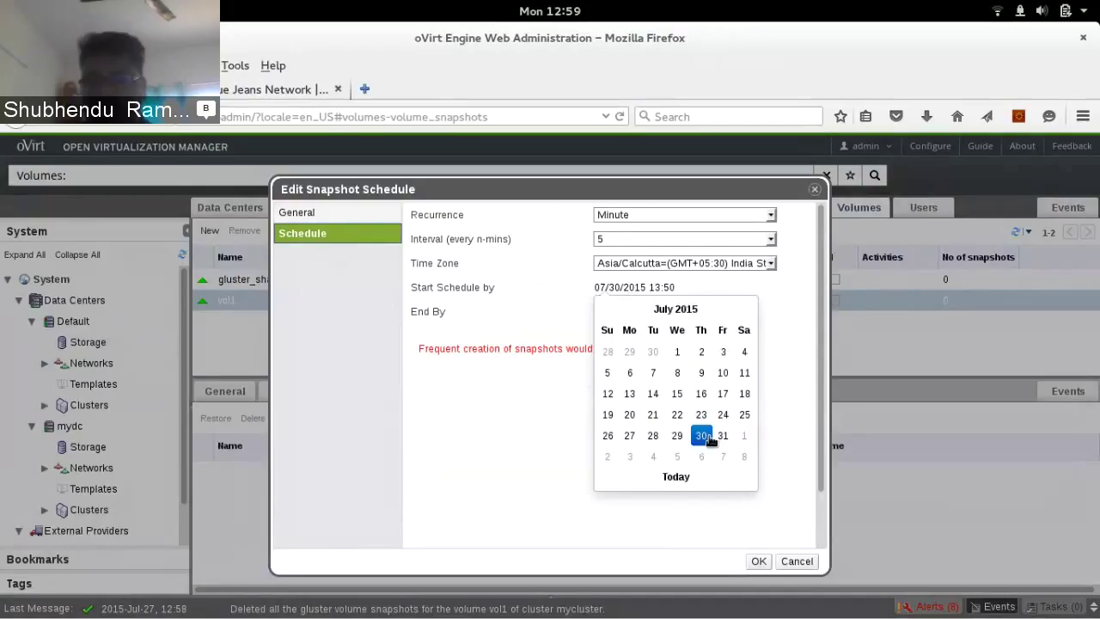
click(703, 436)
click(660, 412)
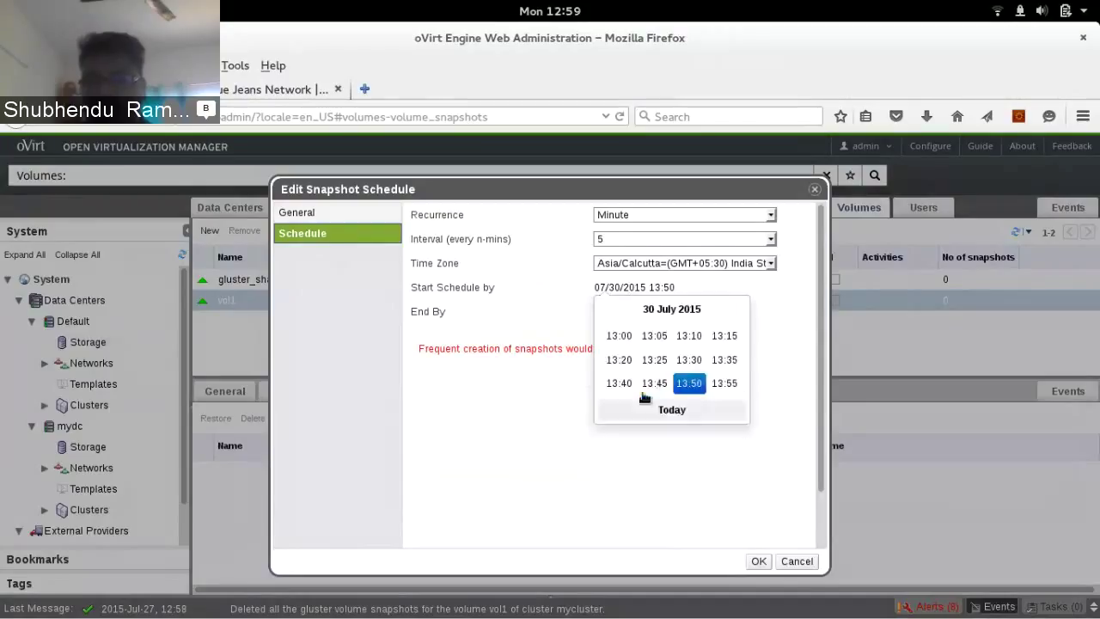
click(621, 336)
click(756, 563)
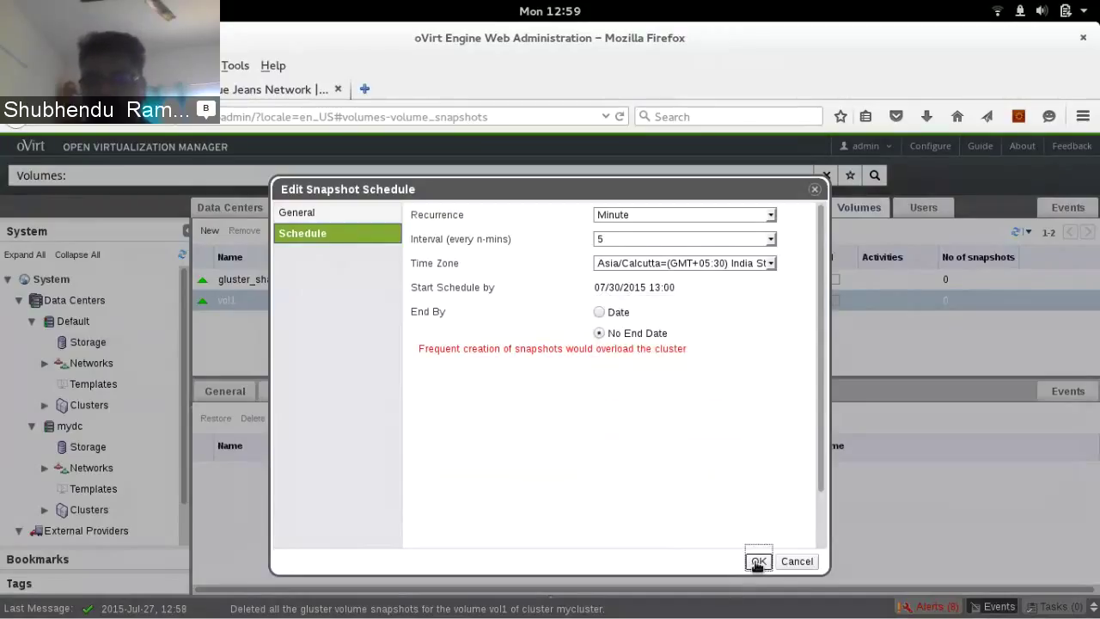
click(757, 562)
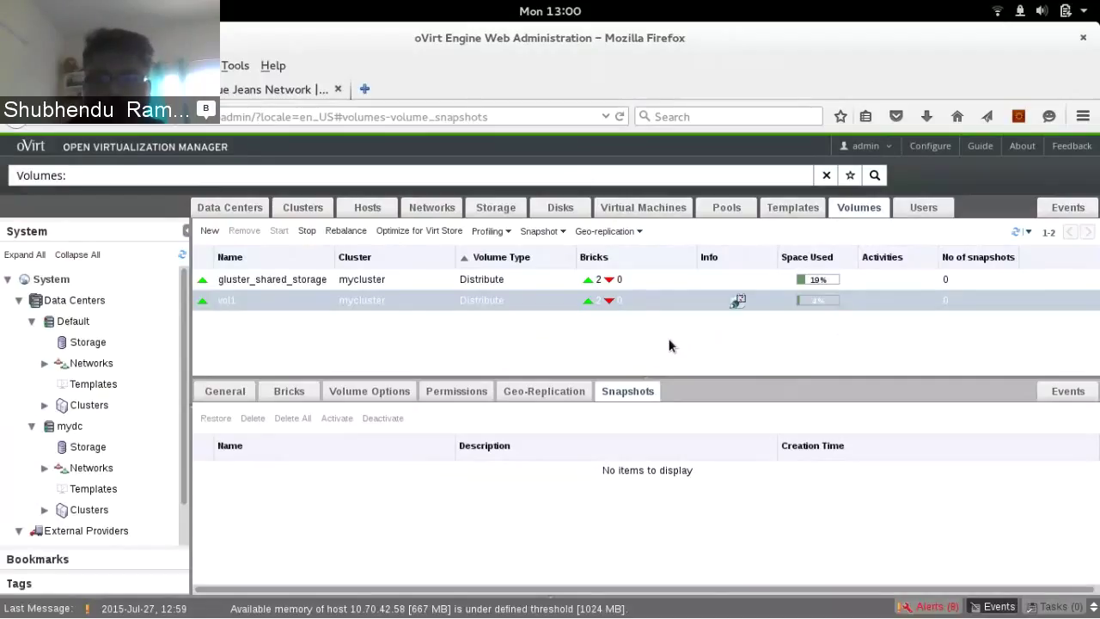
click(557, 236)
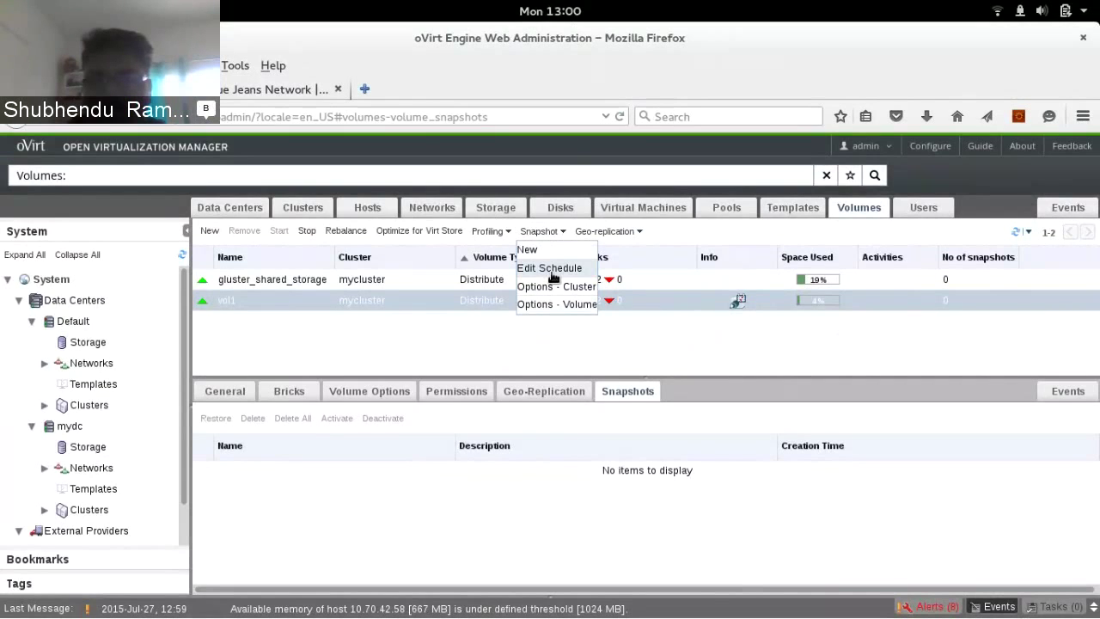
click(550, 268)
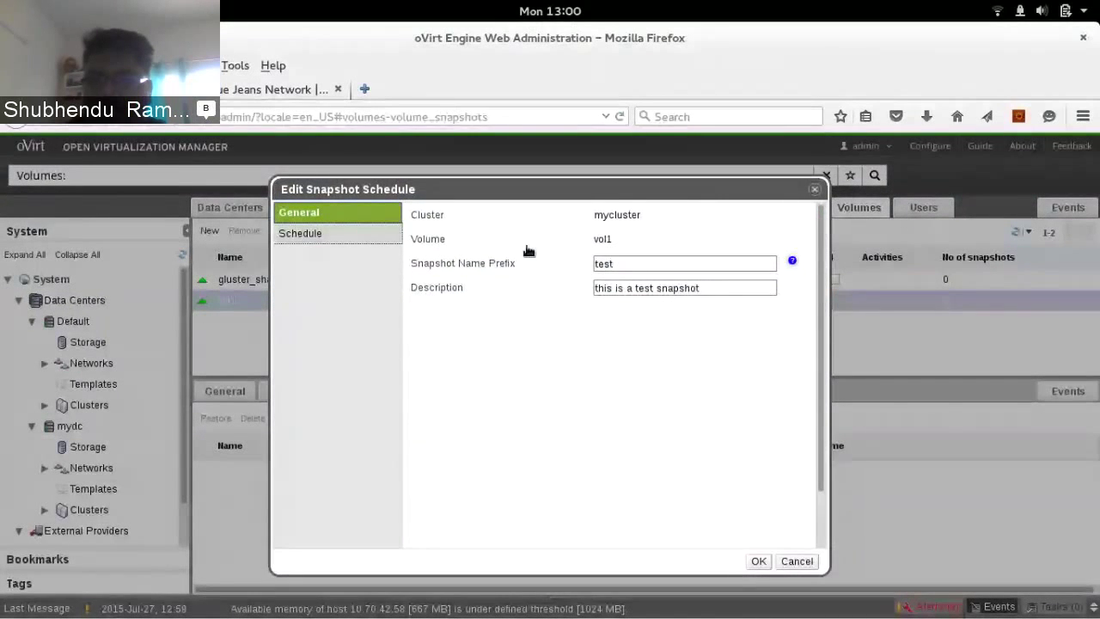
click(310, 232)
click(673, 215)
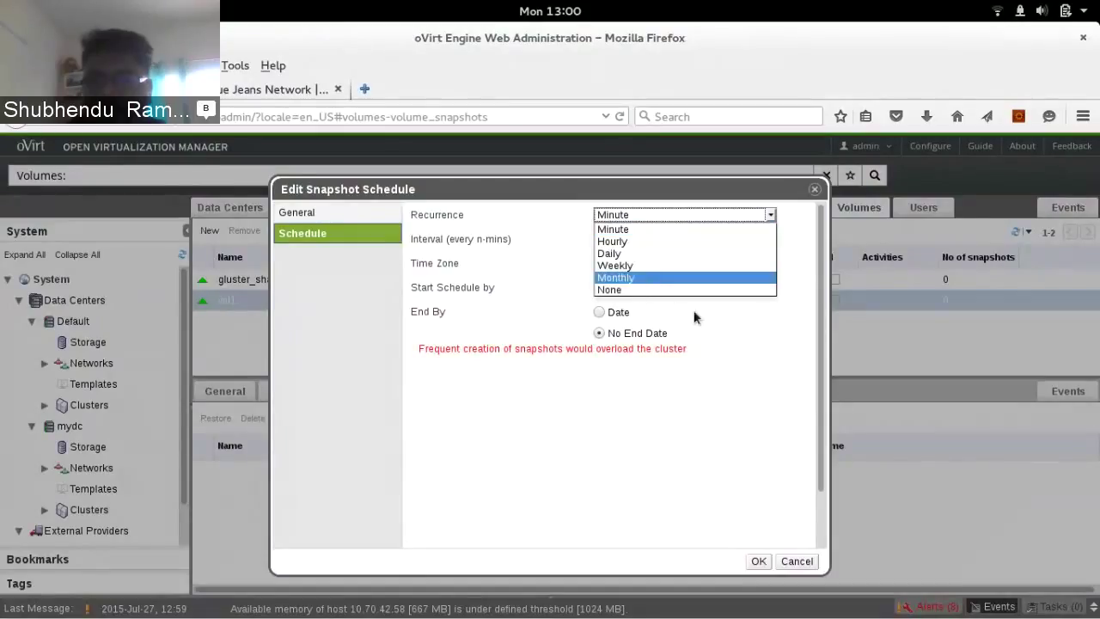
key(Return)
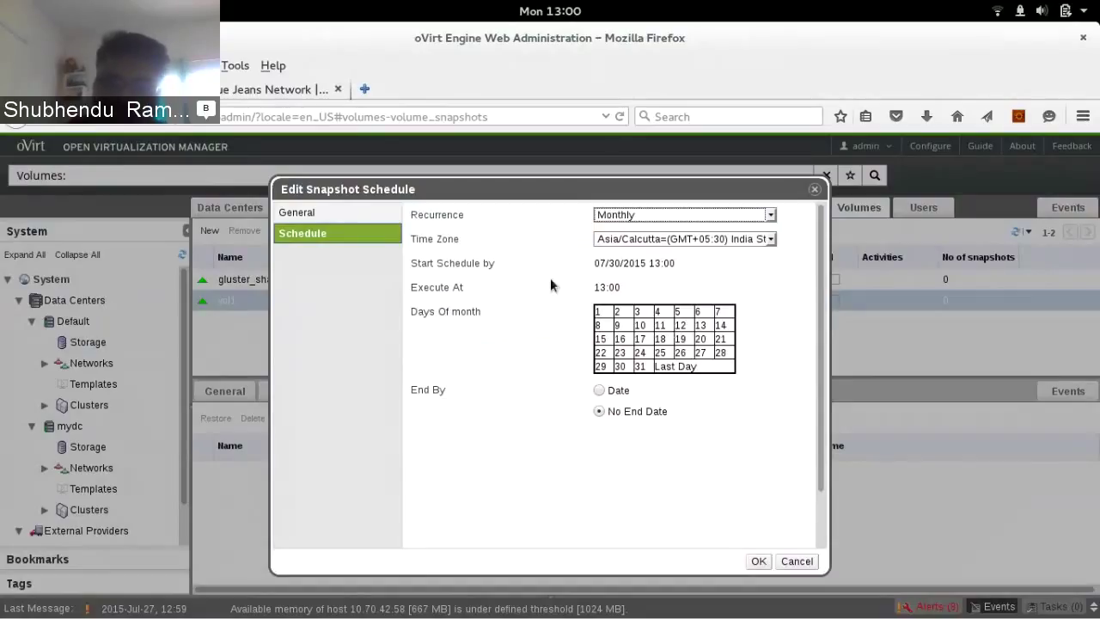
click(683, 368)
click(686, 368)
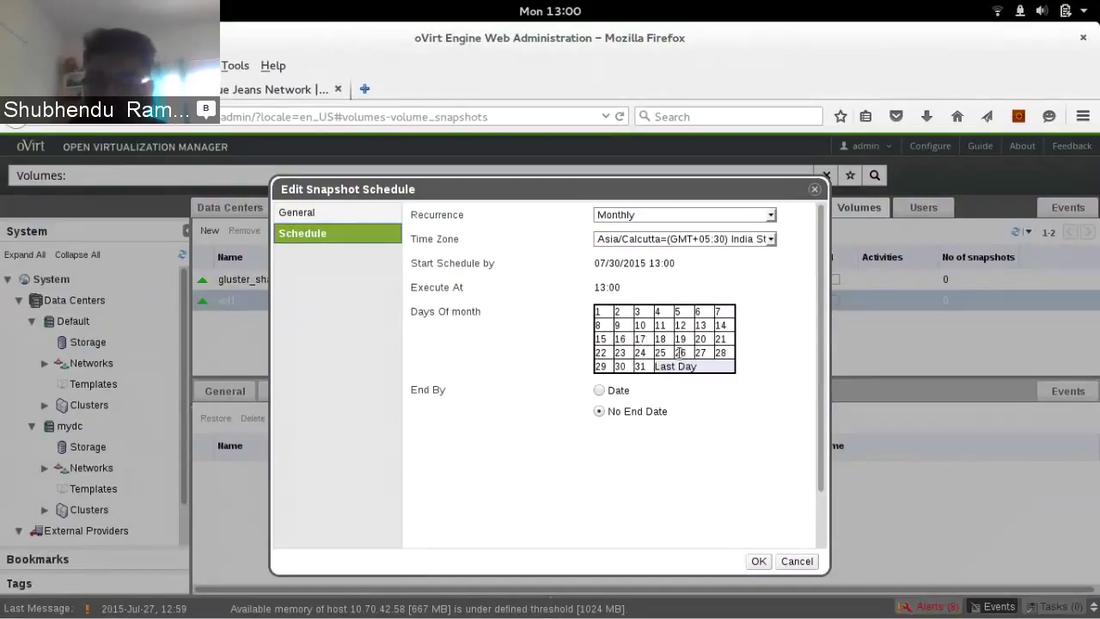
click(641, 338)
click(621, 339)
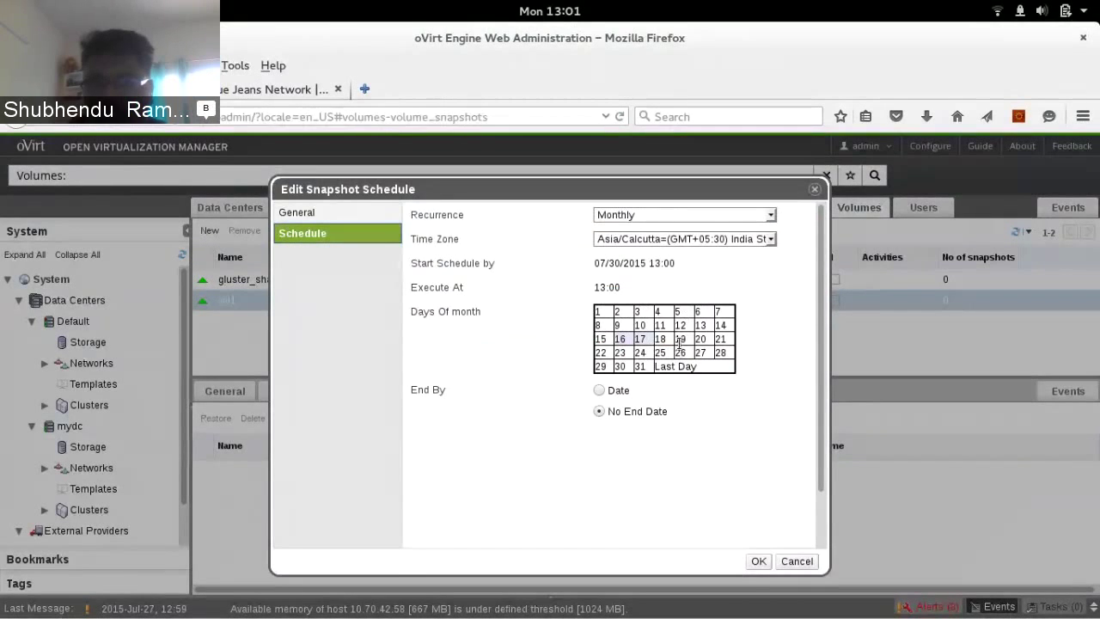
click(649, 213)
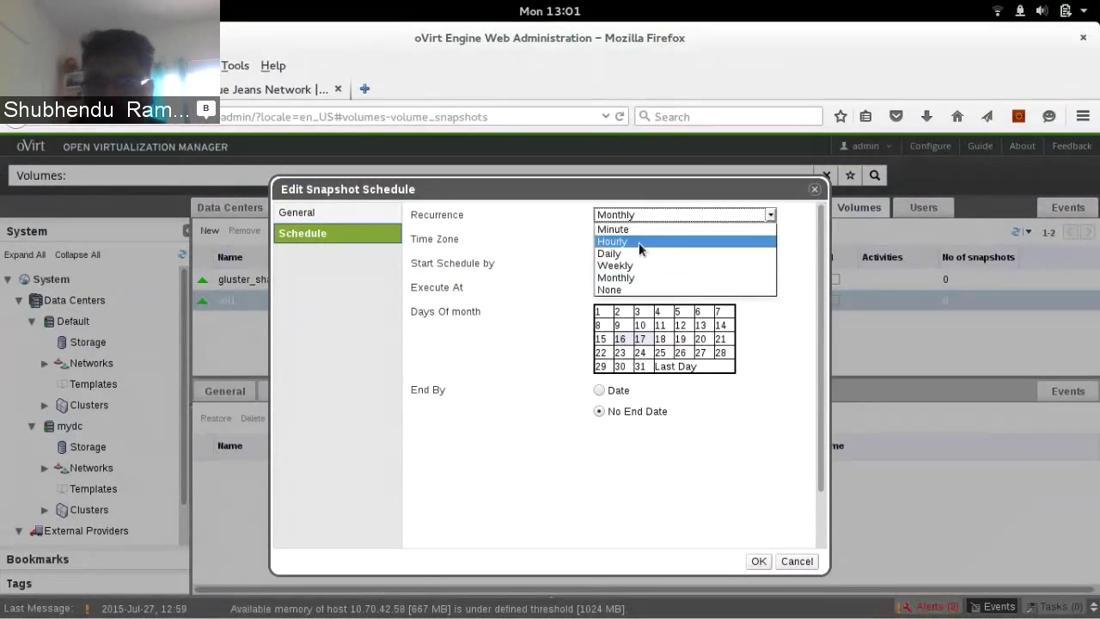
click(530, 490)
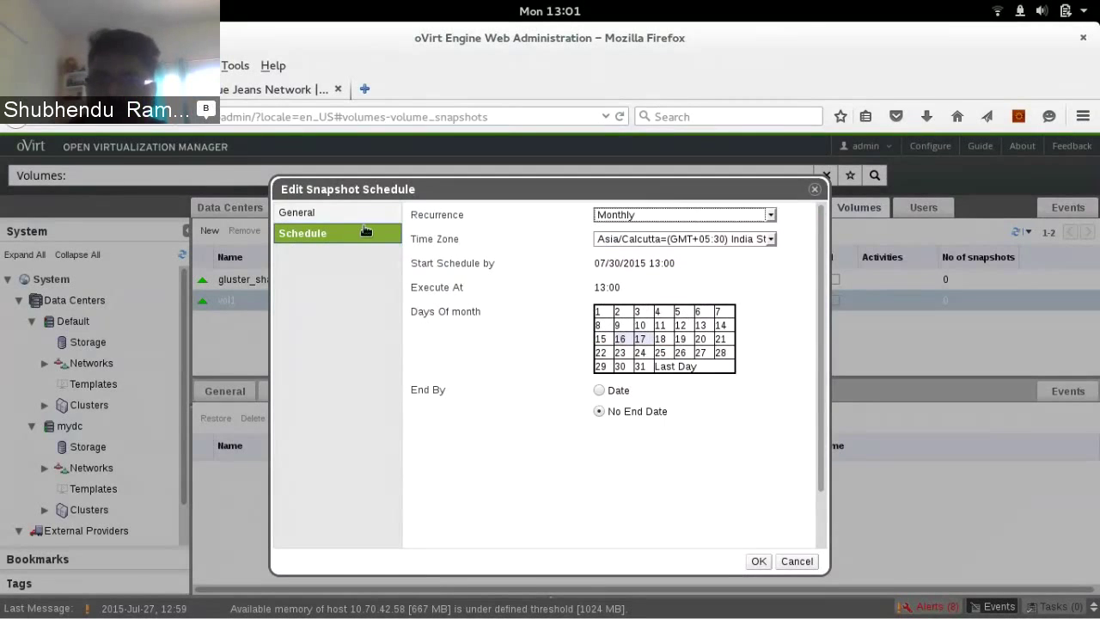
key(Return)
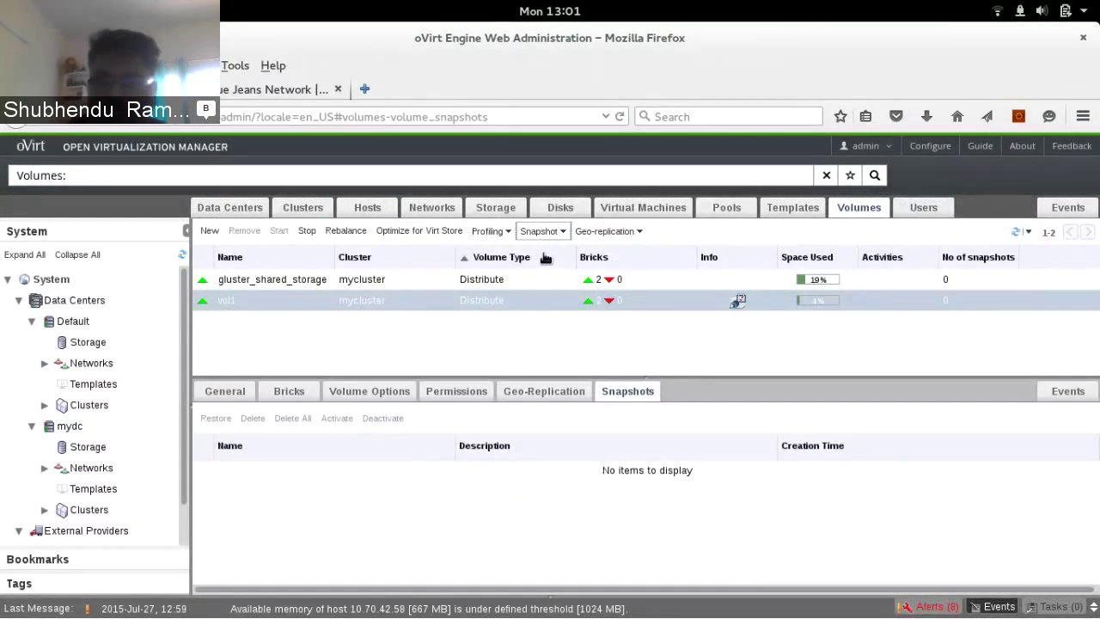
Set vol1's snapshot schedule Recurrence to None and confirm deleting the schedule
click(543, 232)
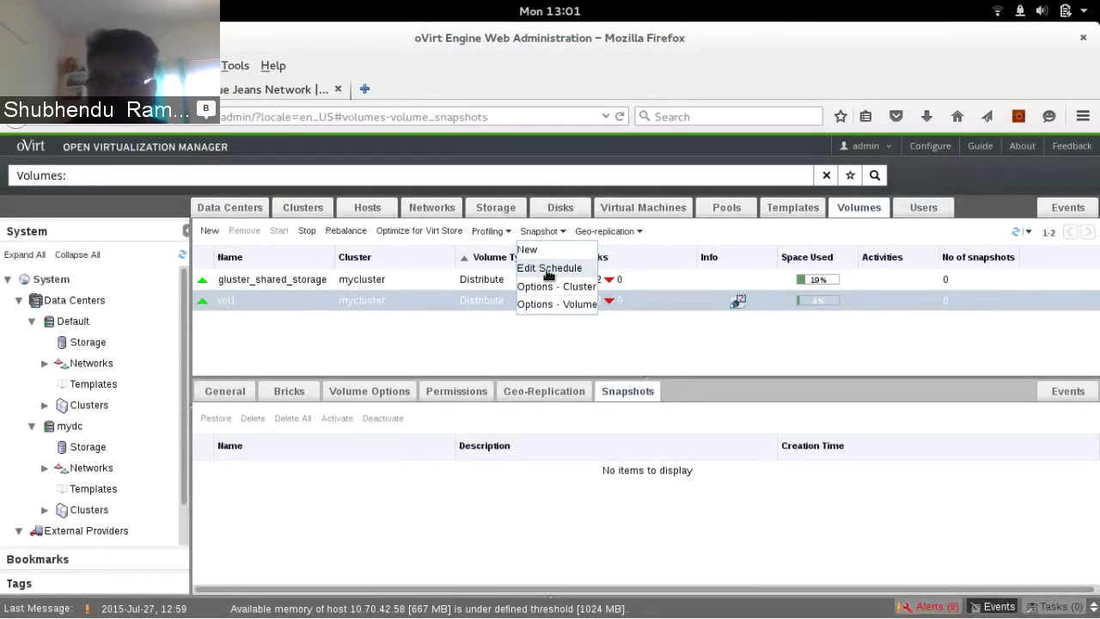
click(549, 269)
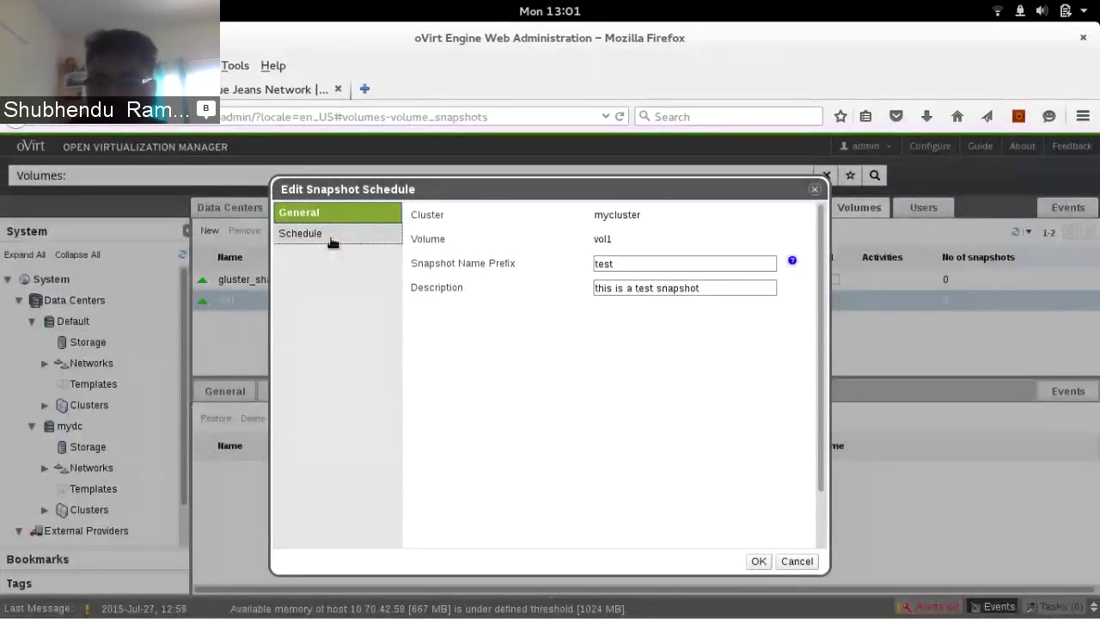
click(332, 237)
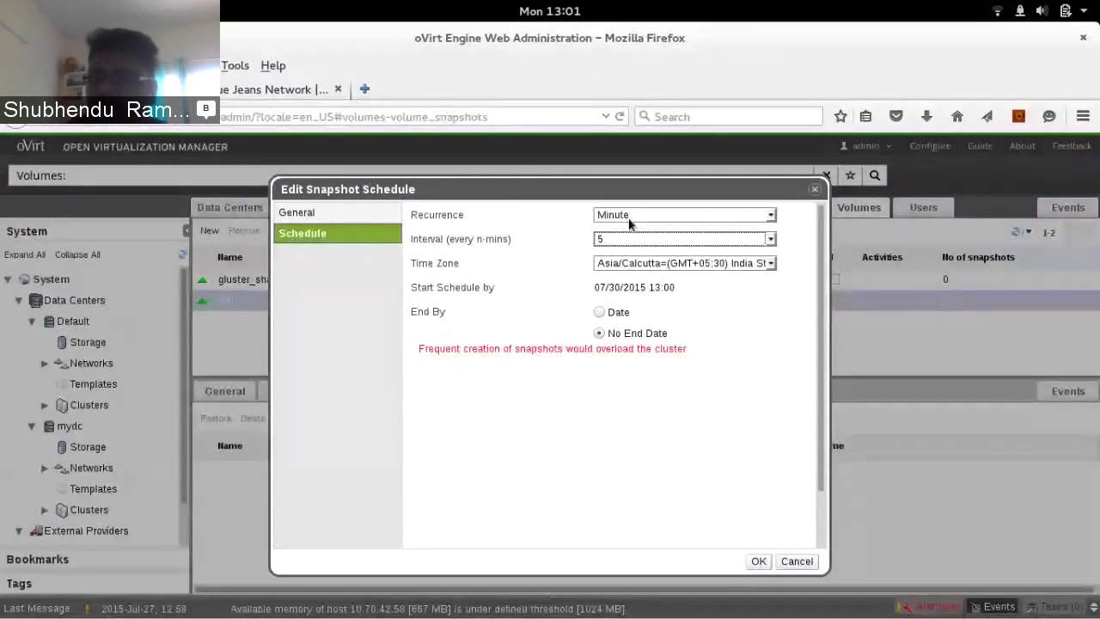
click(629, 217)
click(617, 290)
click(759, 561)
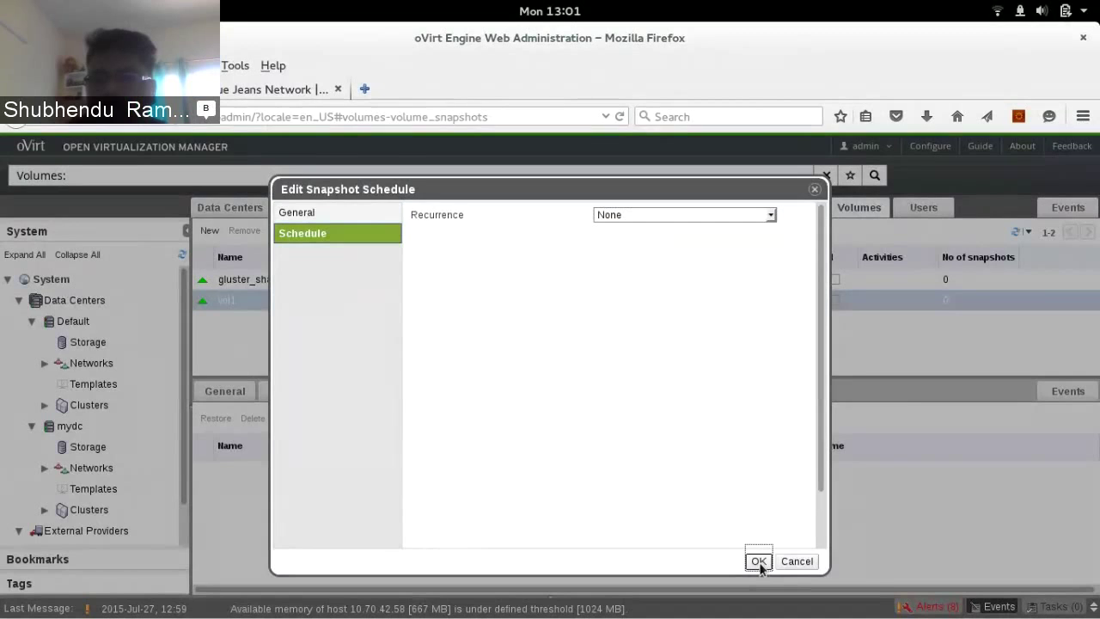
click(759, 563)
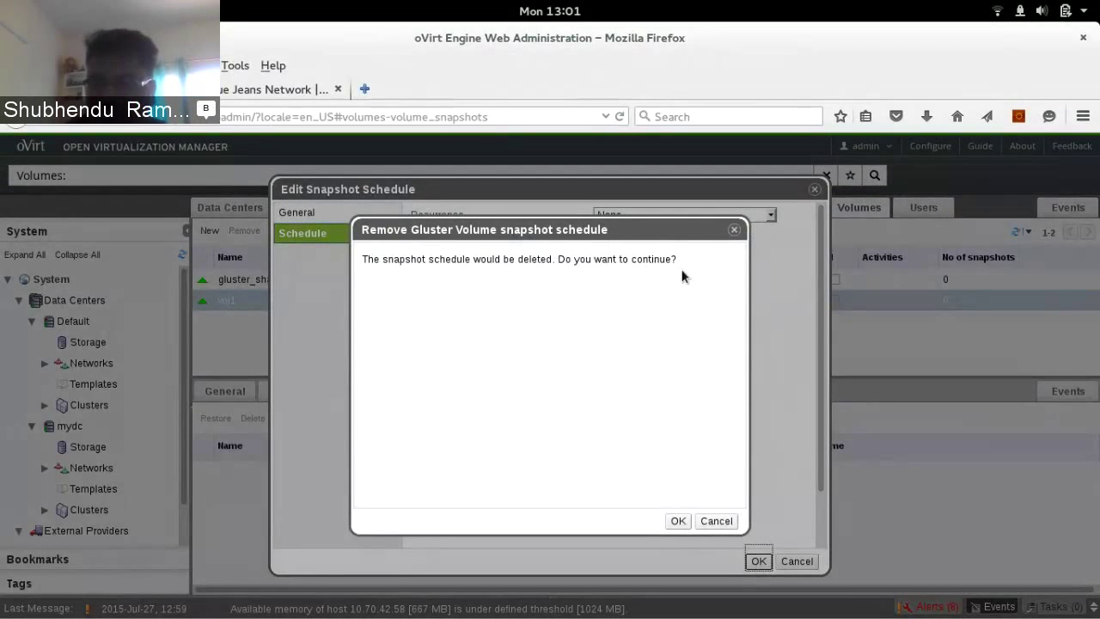
click(678, 522)
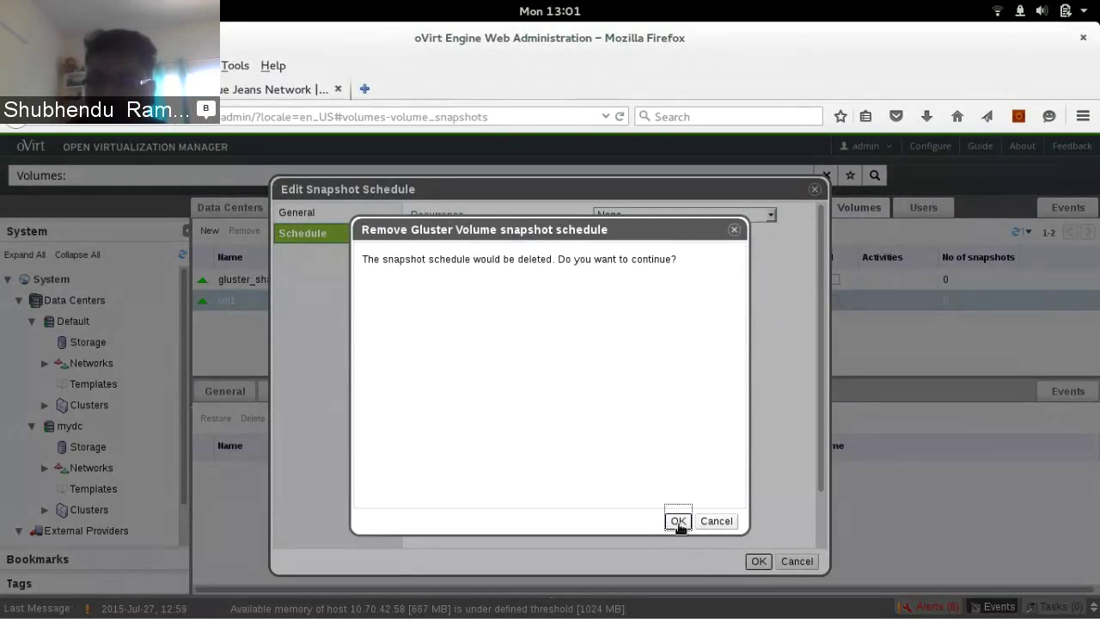